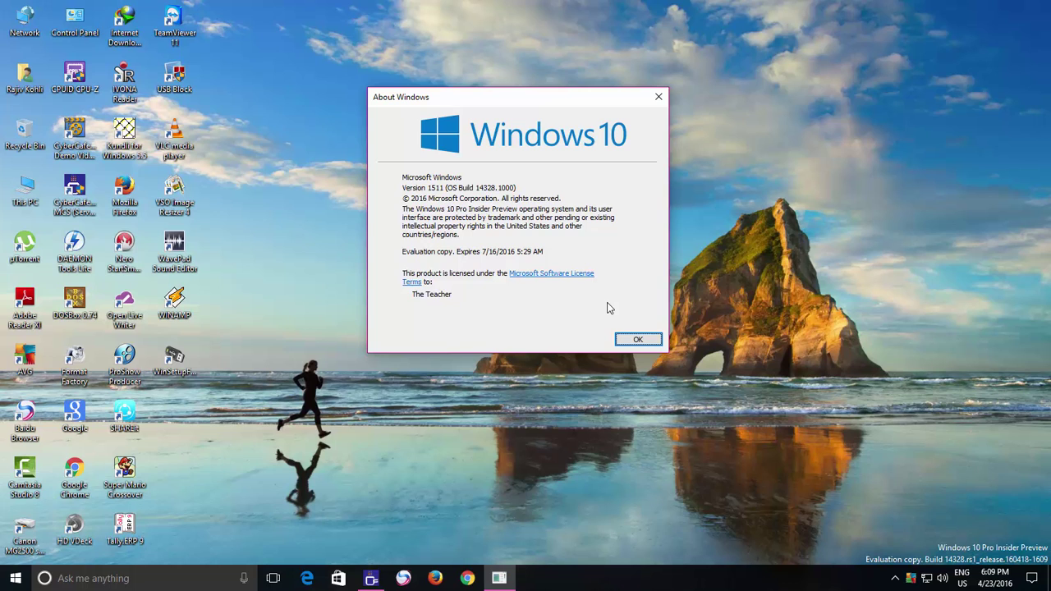
Close the About Windows box that shows build 14328 Insider Preview
left_click(636, 343)
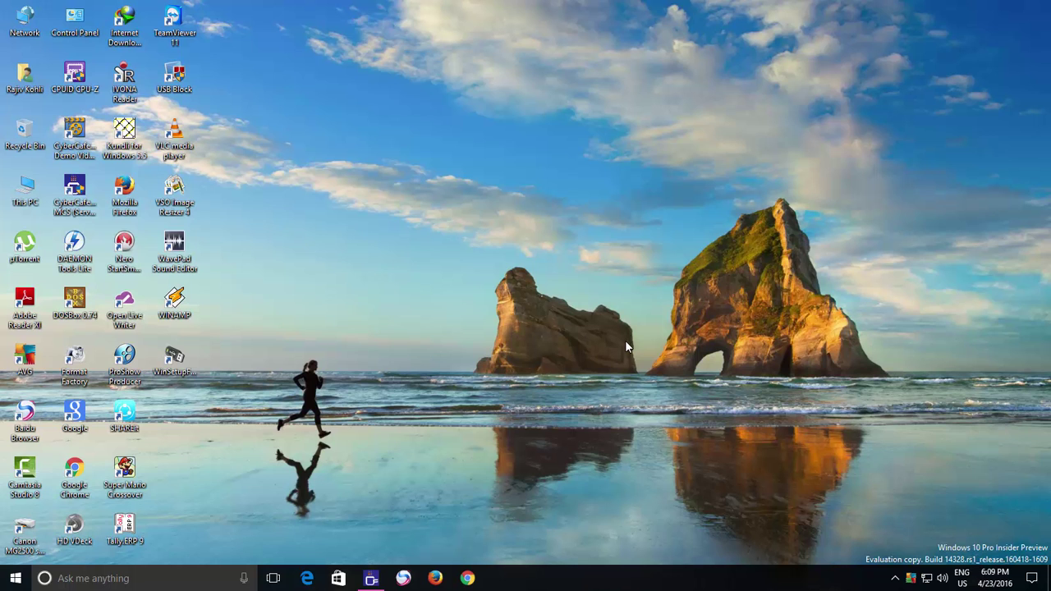
Open Start, scroll the app list, and expand then collapse the Recently added list
left_click(13, 582)
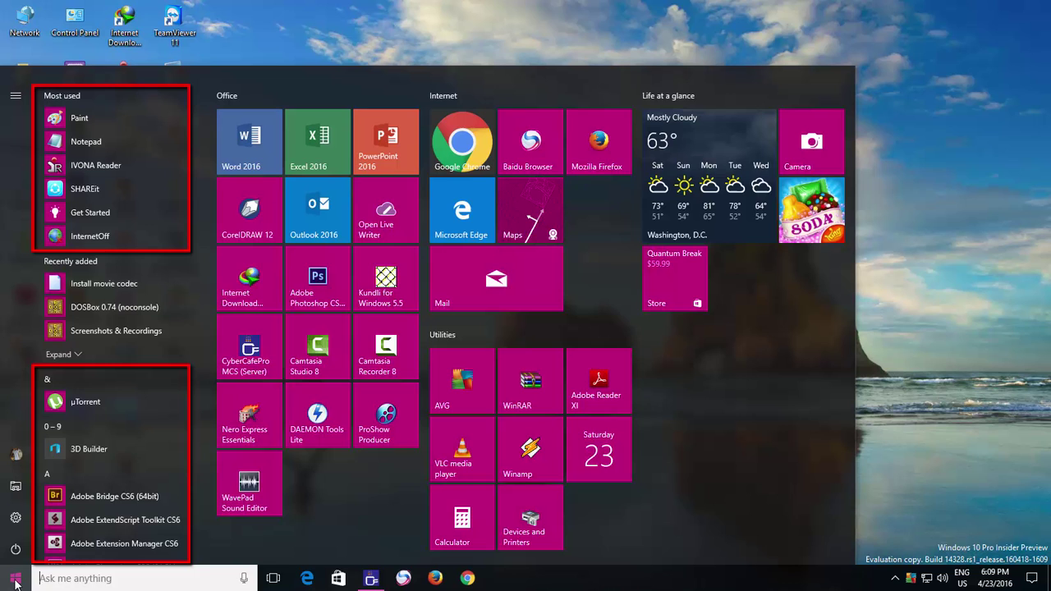
scroll(127, 306, "down", 3)
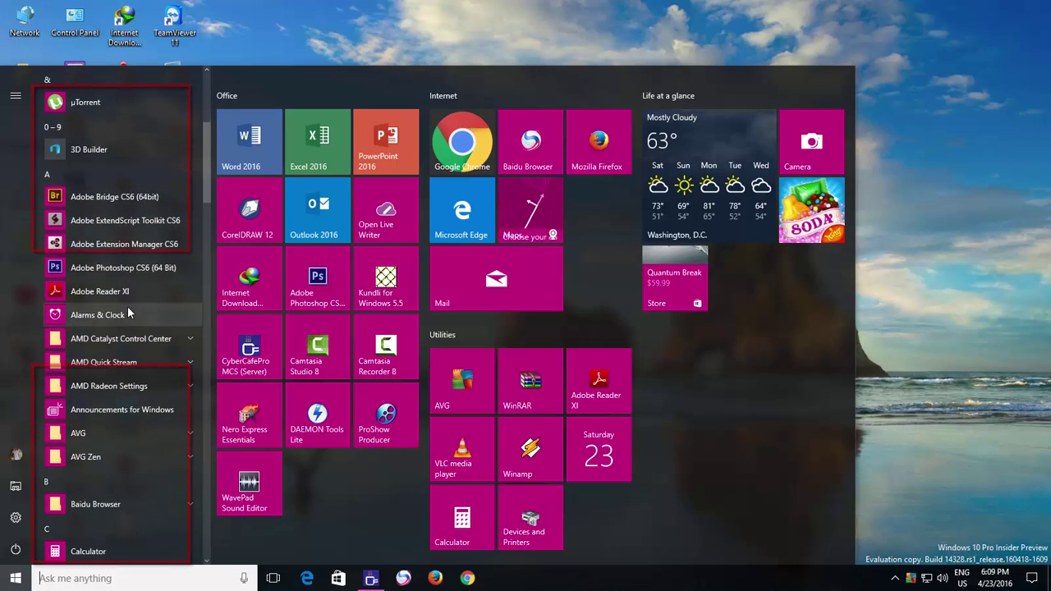
scroll(127, 307, "down", 2)
scroll(128, 306, "up", 4)
scroll(127, 307, "up", 2)
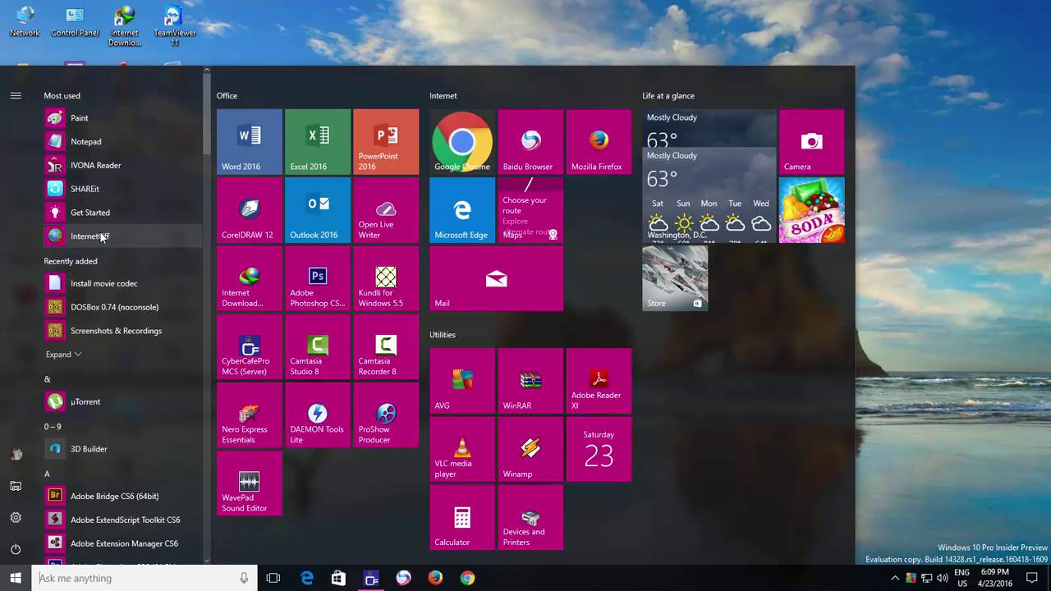
scroll(73, 382, "down", 2)
scroll(86, 222, "down", 3)
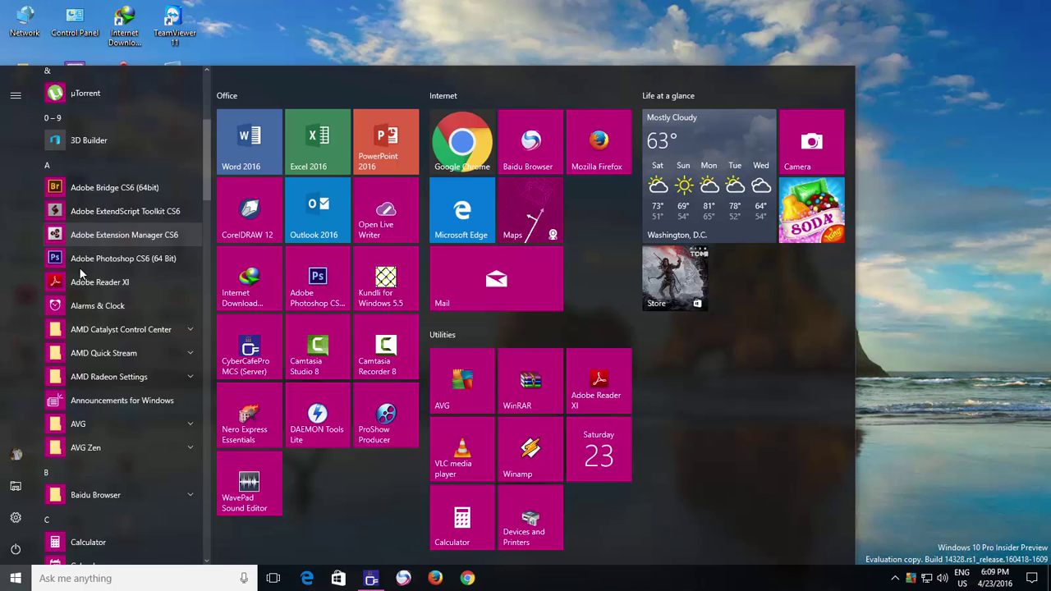
scroll(81, 271, "down", 2)
scroll(83, 270, "down", 5)
scroll(89, 274, "down", 5)
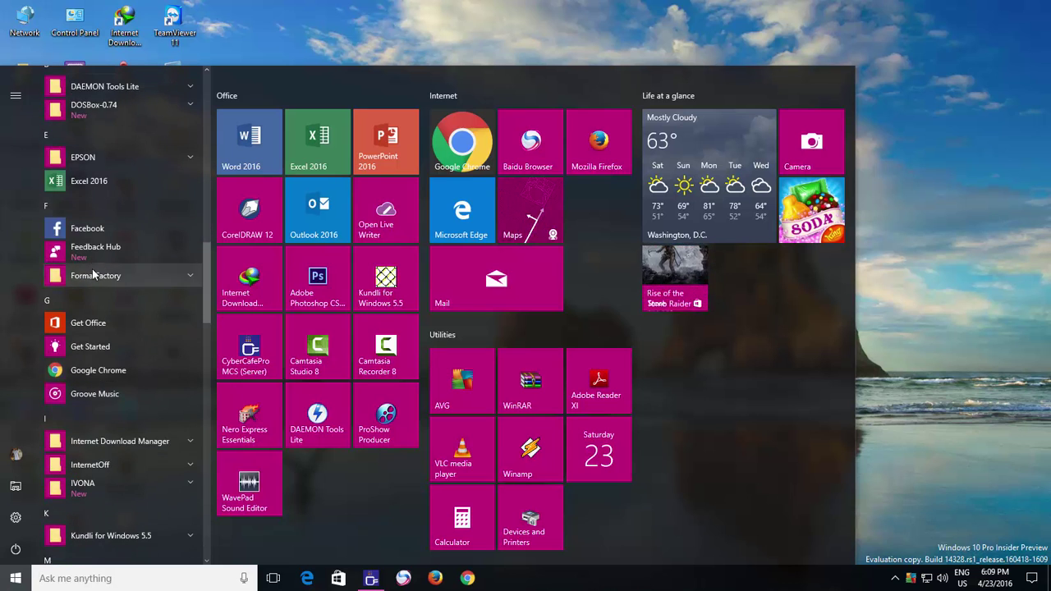
scroll(92, 273, "down", 5)
scroll(94, 273, "down", 4)
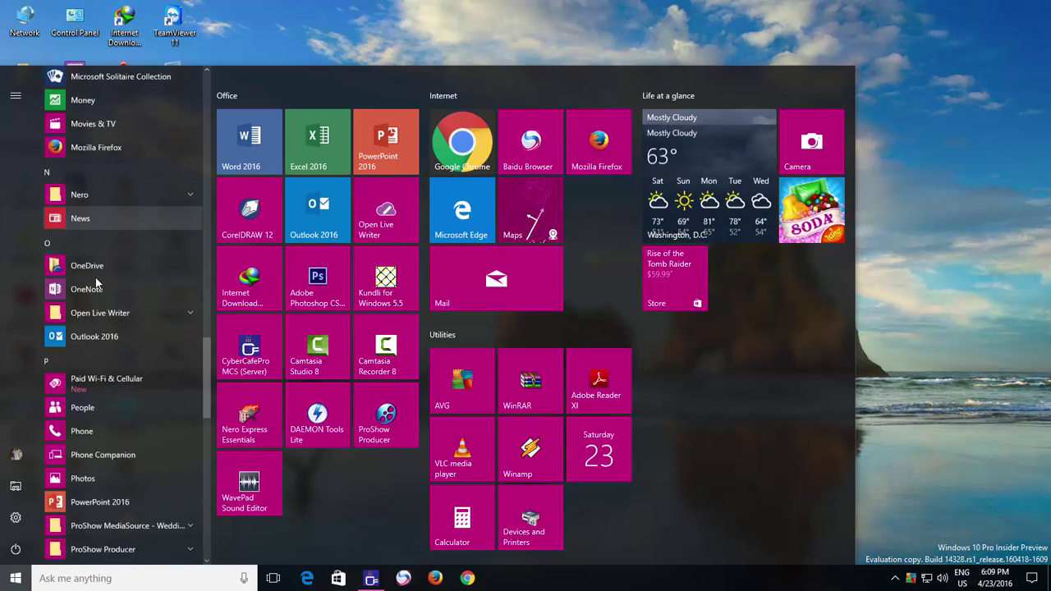
scroll(96, 282, "up", 5)
scroll(96, 282, "up", 5)
scroll(96, 283, "up", 3)
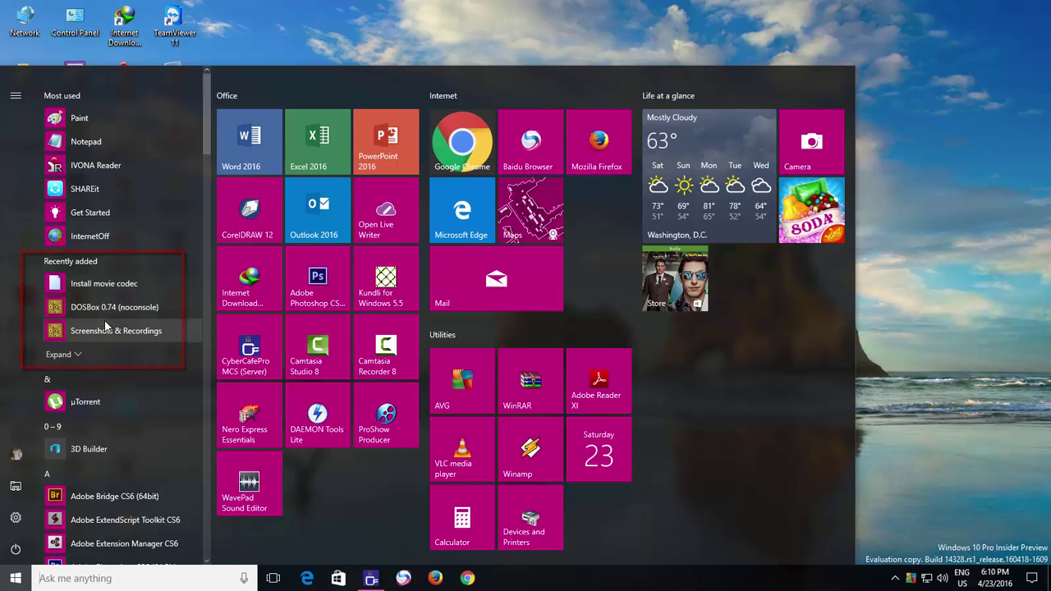
left_click(75, 354)
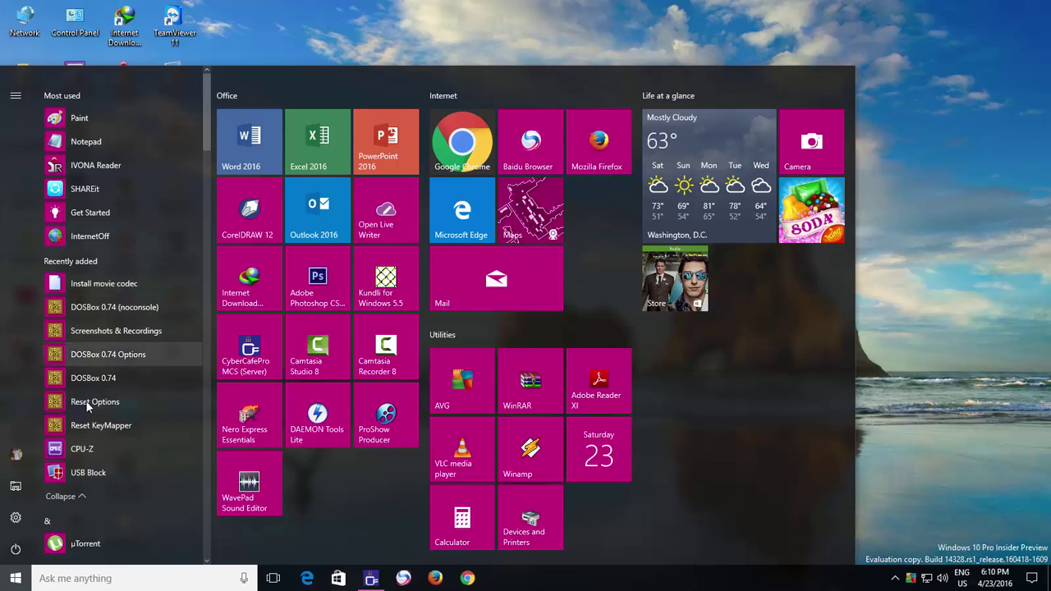
left_click(74, 496)
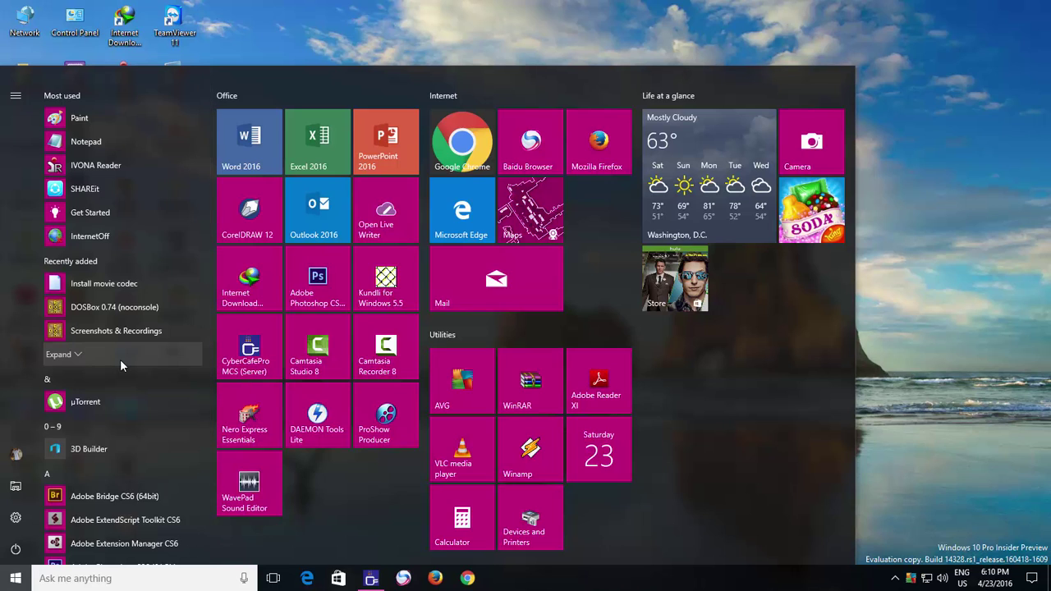
Go to Personalization > Start > Choose which folders appear on Start in Settings
left_click(15, 517)
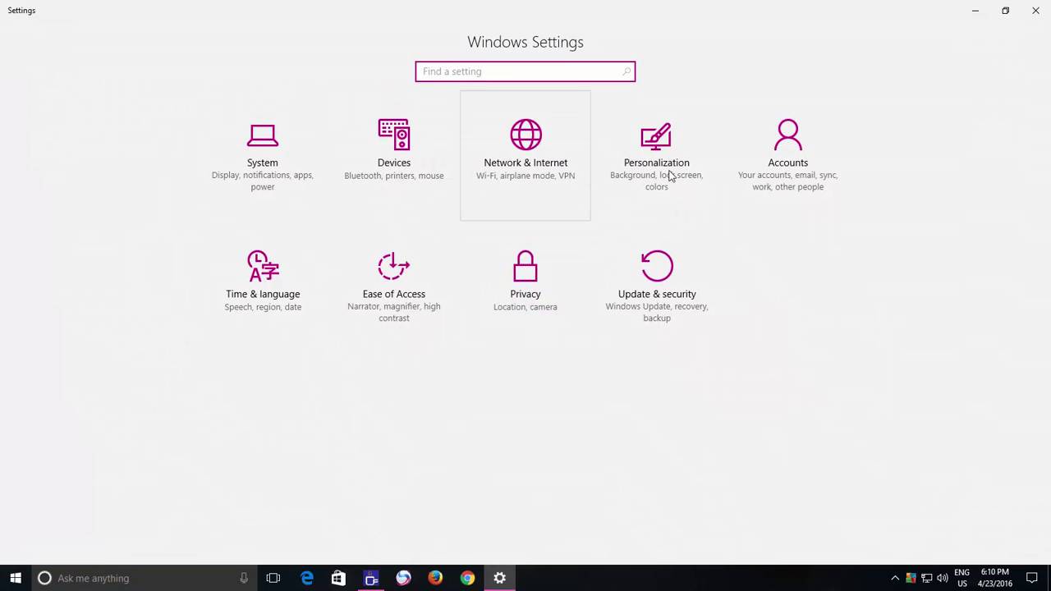
left_click(669, 176)
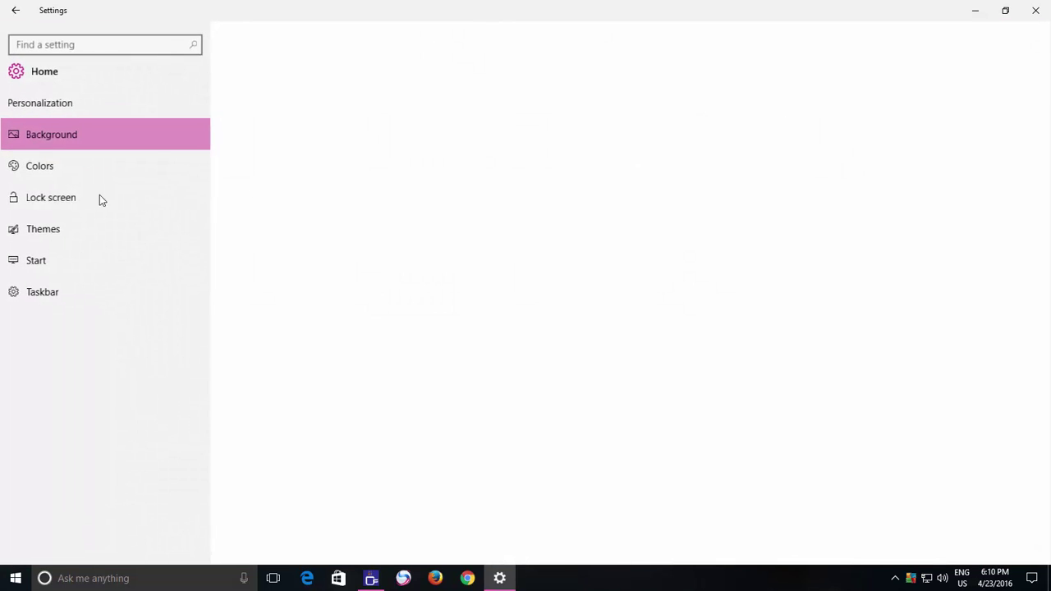
left_click(49, 263)
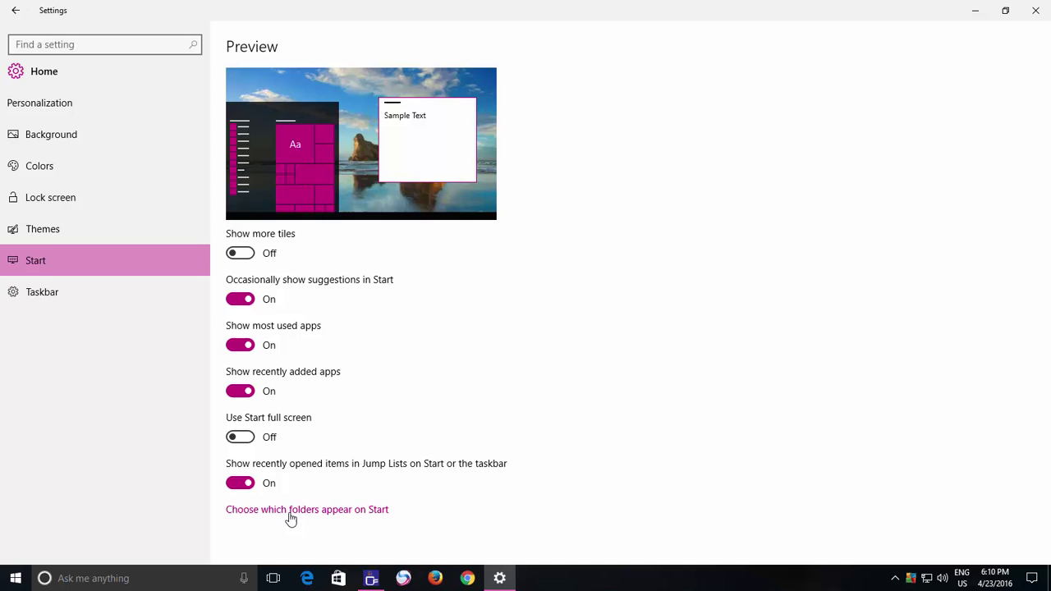
left_click(291, 511)
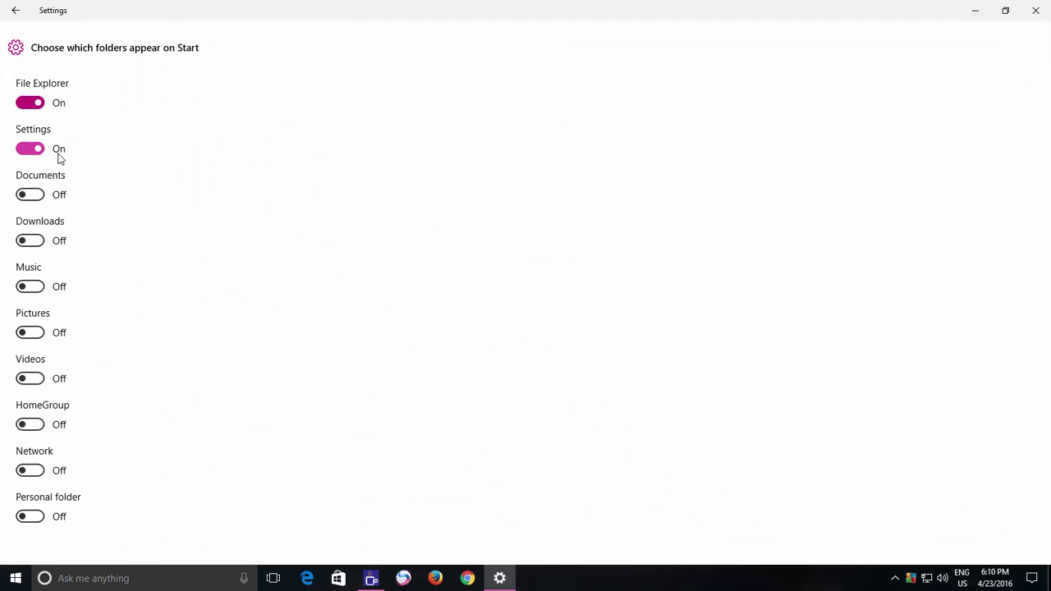
Switch on the Documents, Downloads, Music, Pictures, Videos and Network folders, then view Start
left_click(42, 197)
left_click(35, 243)
left_click(39, 286)
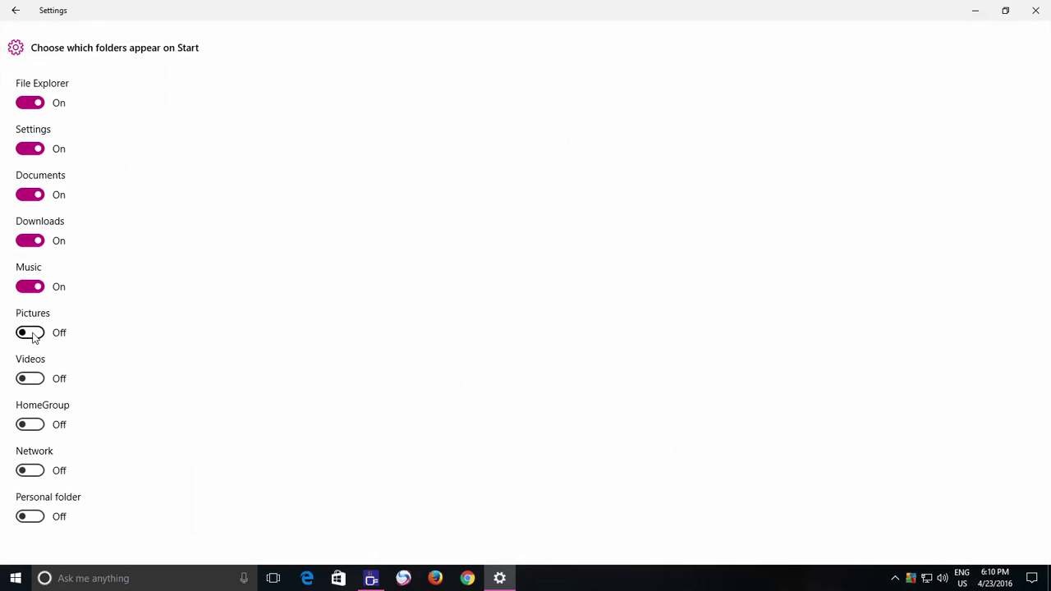
left_click(41, 330)
left_click(34, 381)
left_click(39, 470)
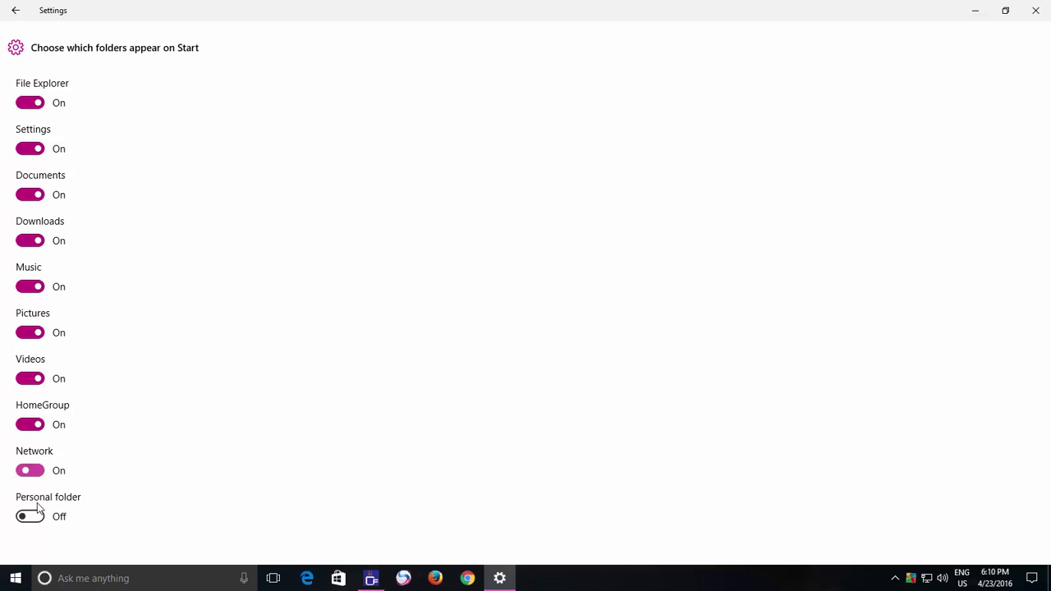
left_click(13, 580)
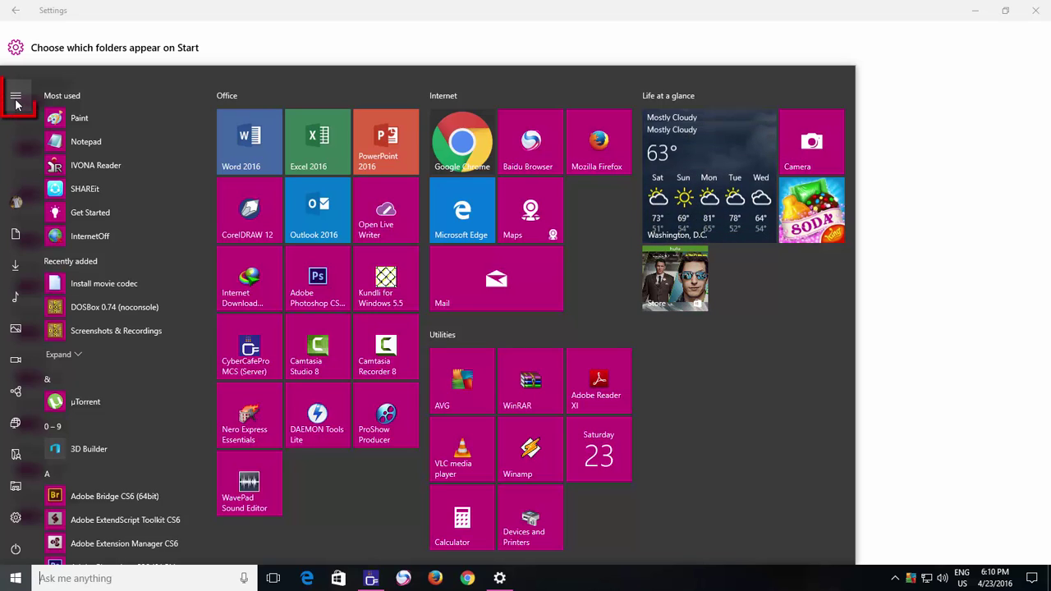
Expand and collapse the Start folder shortcut labels, then bring up Action Center
left_click(16, 97)
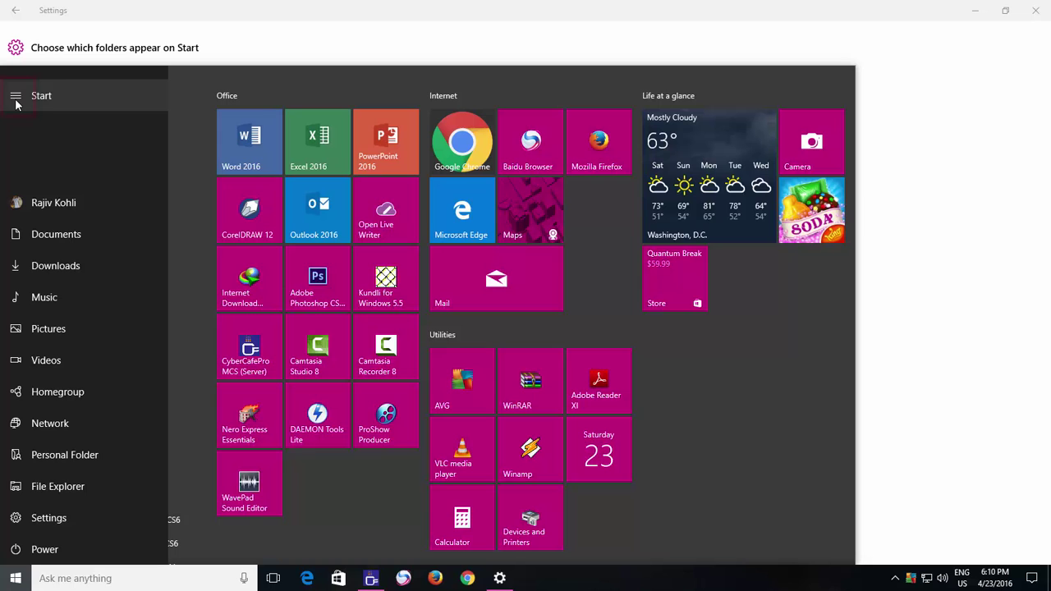
left_click(15, 99)
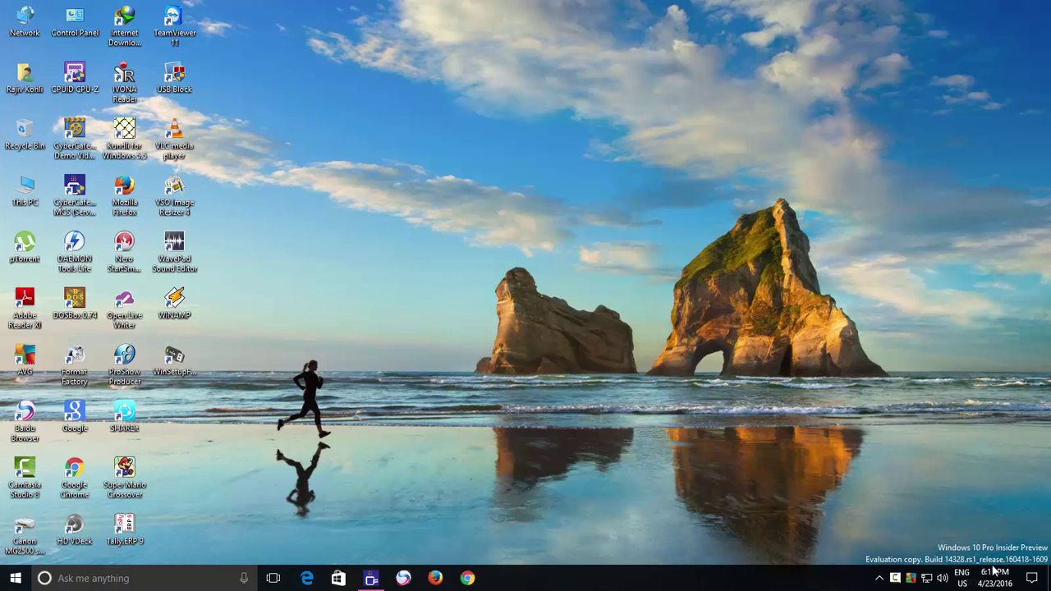
left_click(1032, 578)
Turn on tablet mode and scroll through the full-screen All apps list
left_click(842, 464)
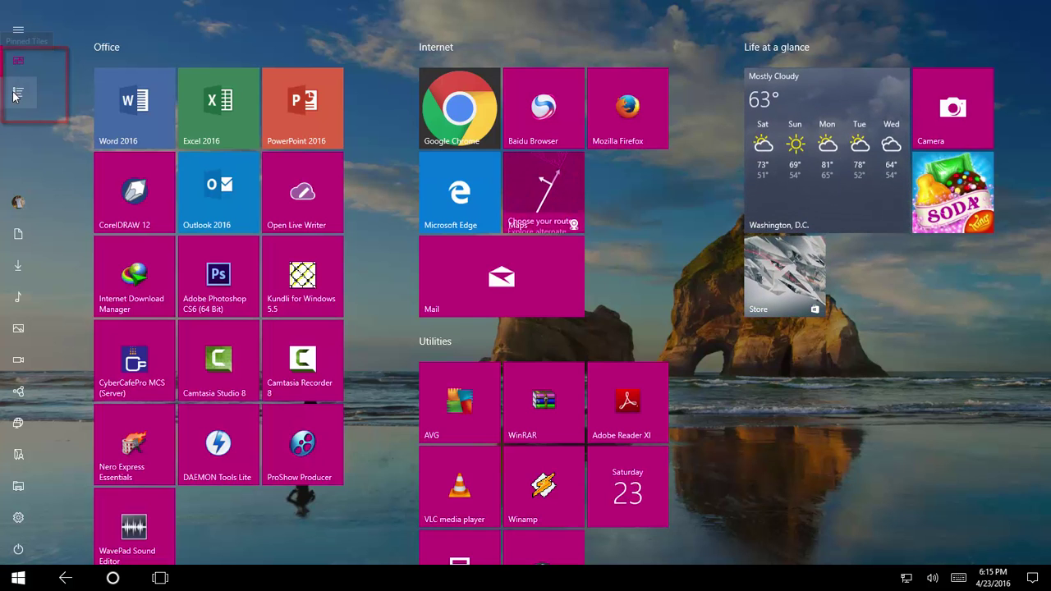
left_click(13, 96)
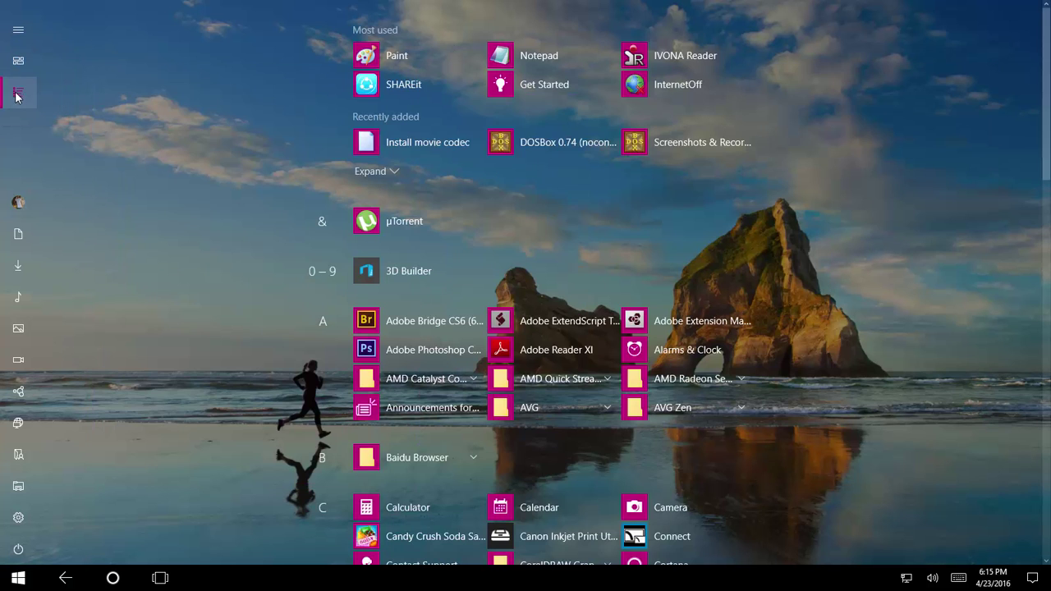
scroll(267, 124, "down", 2)
scroll(254, 173, "down", 3)
scroll(241, 212, "down", 3)
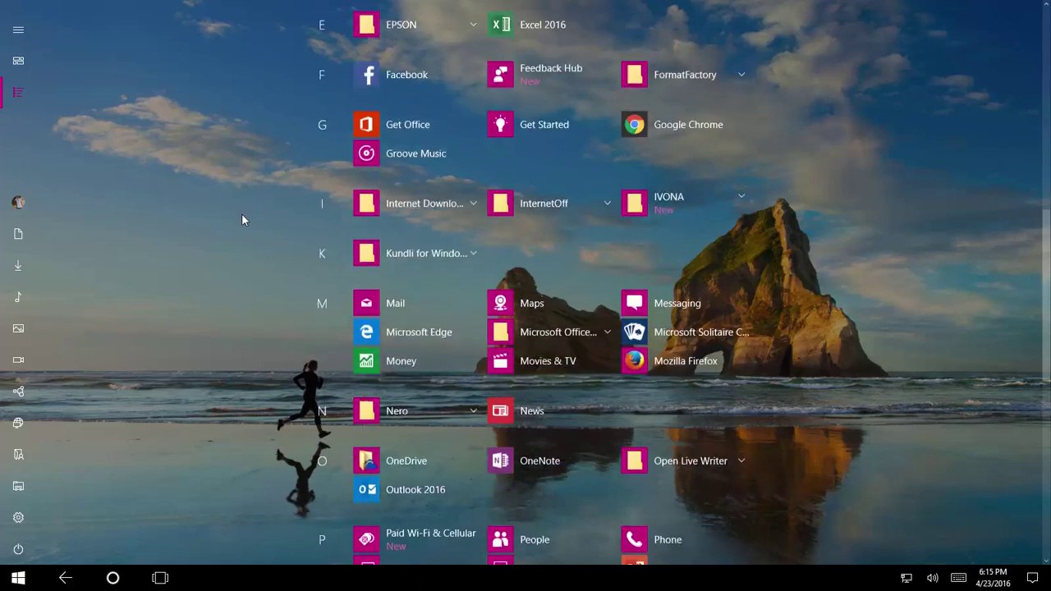
scroll(242, 216, "down", 3)
Jump to the M apps via the alphabet index, return to tiles, and launch Settings
left_click(321, 152)
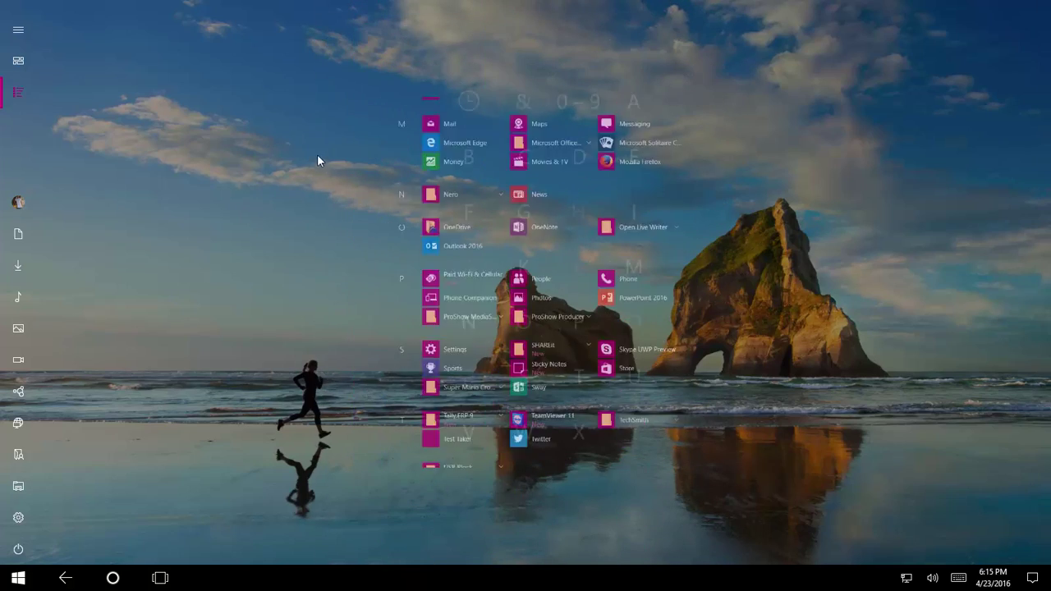
left_click(602, 263)
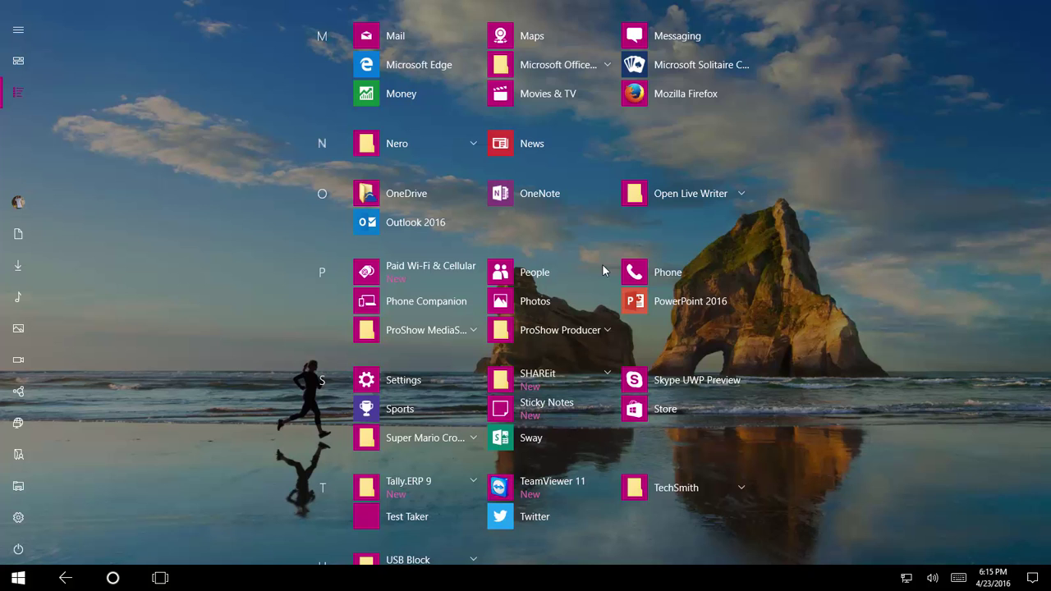
left_click(19, 60)
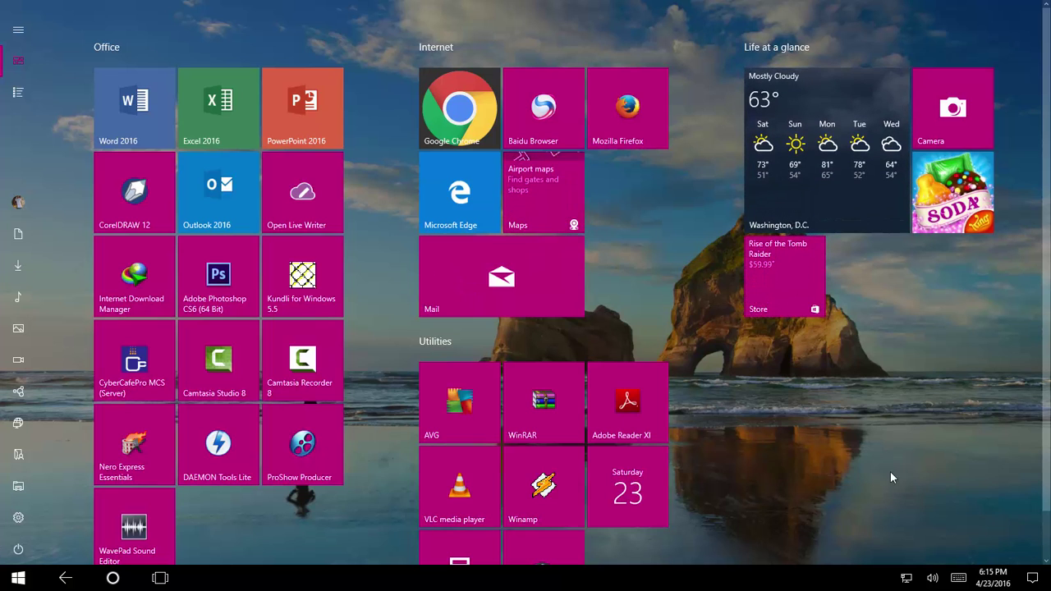
left_click(18, 517)
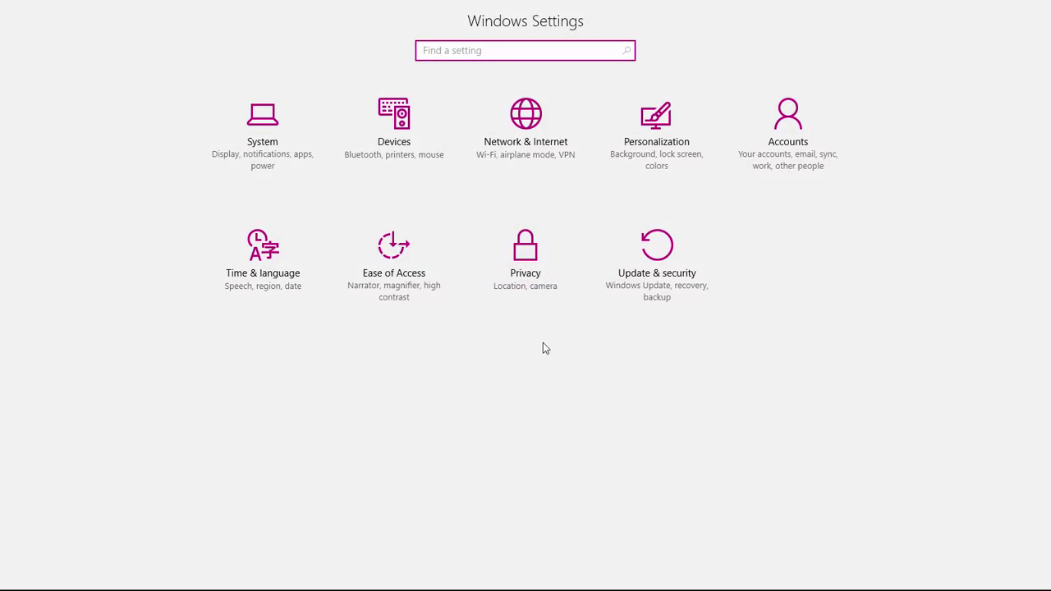
Turn off taskbar auto-hide in tablet mode, then launch and close Word 2016
left_click(249, 146)
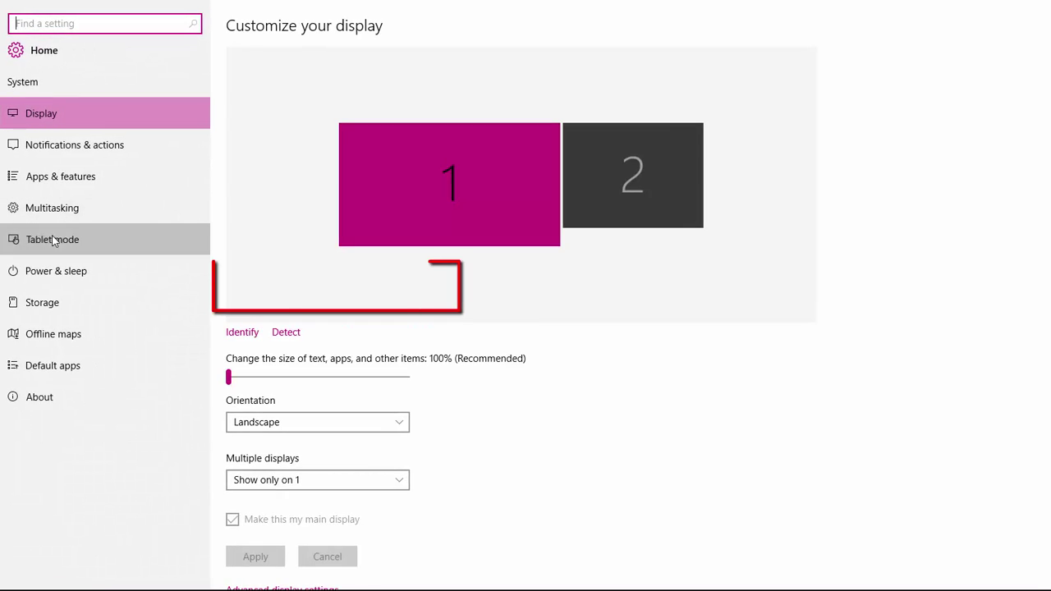
left_click(52, 236)
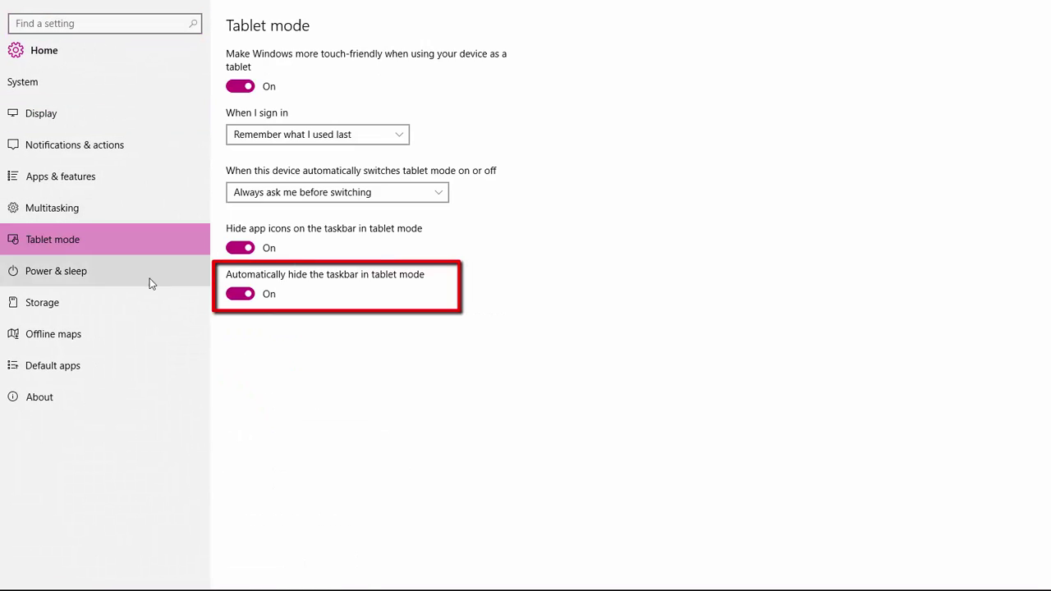
left_click(241, 296)
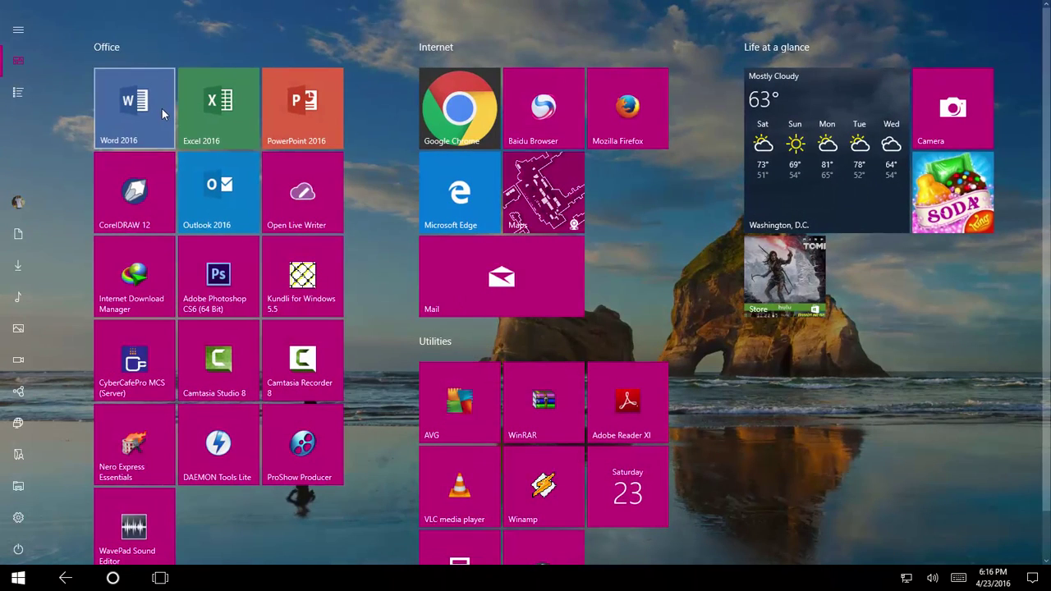
left_click(162, 108)
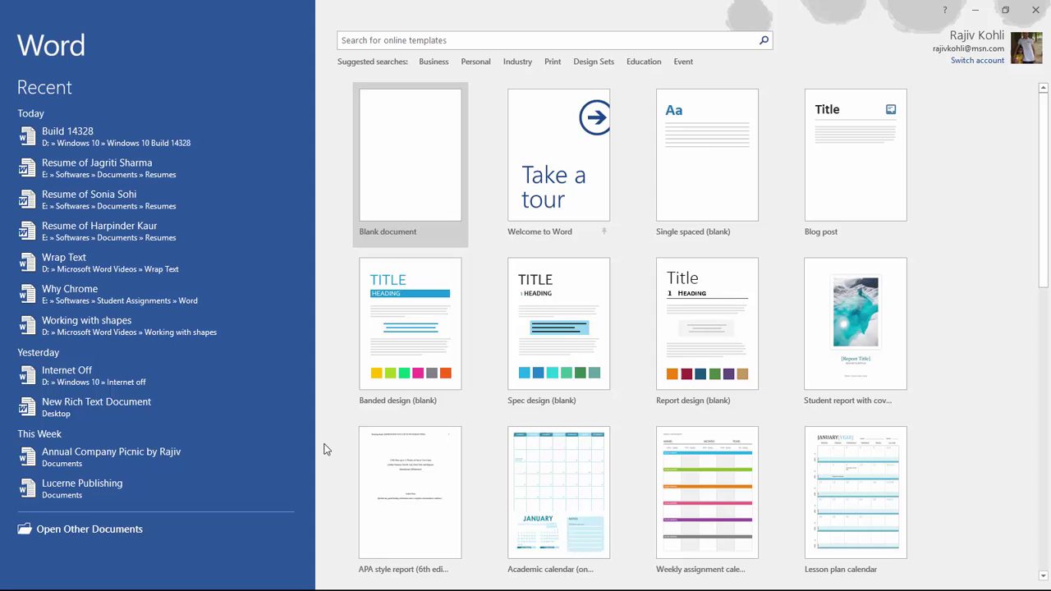
left_click(1035, 12)
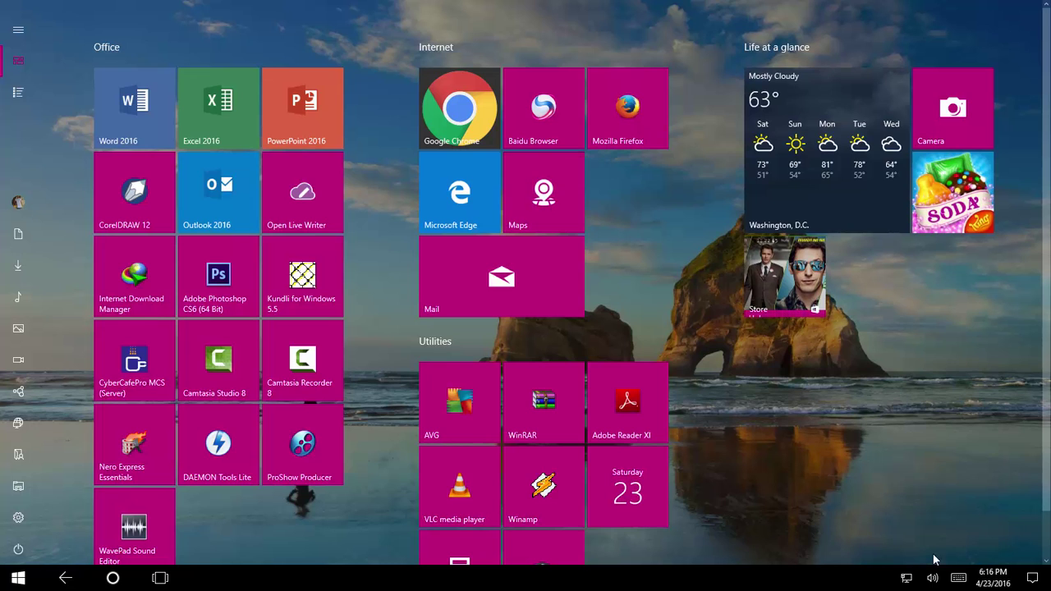
Switch off the Tablet mode quick action in Action Center
left_click(1033, 578)
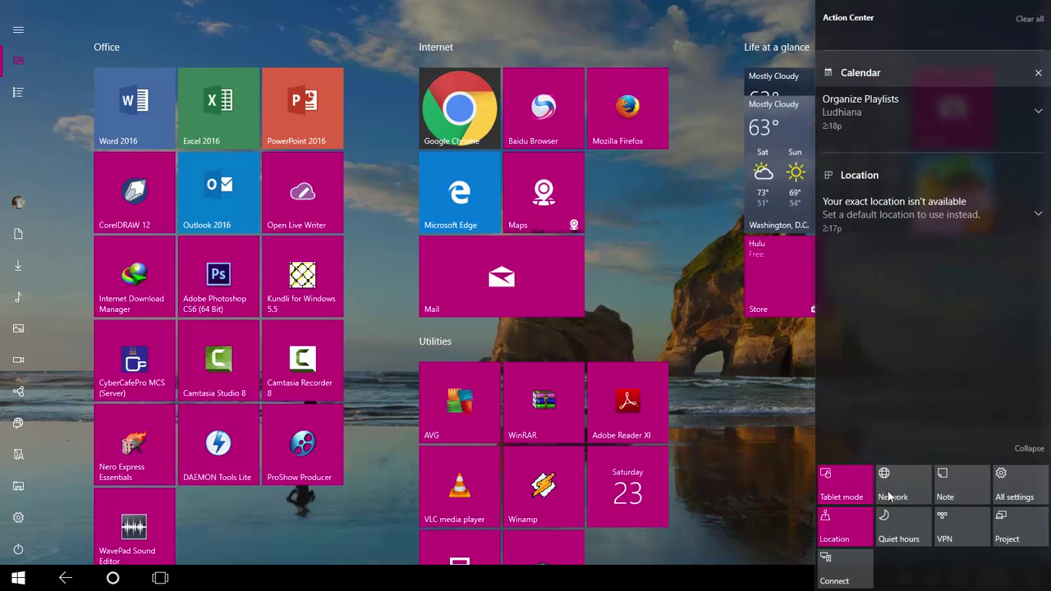
left_click(842, 486)
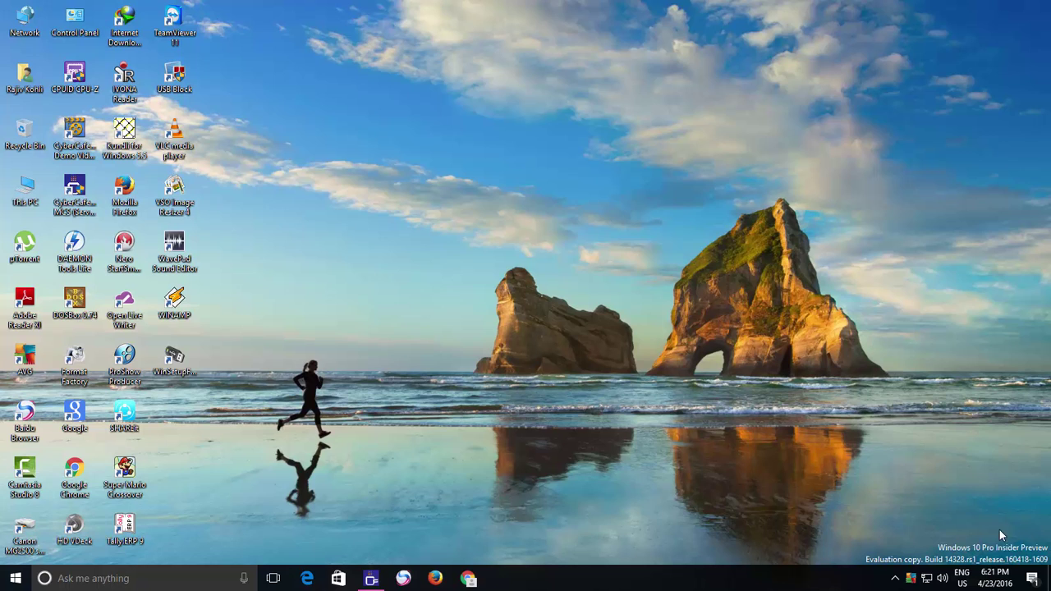
Open the new mail from its notification, close Mail, and dismiss the leftover Mail notification
left_click(1032, 580)
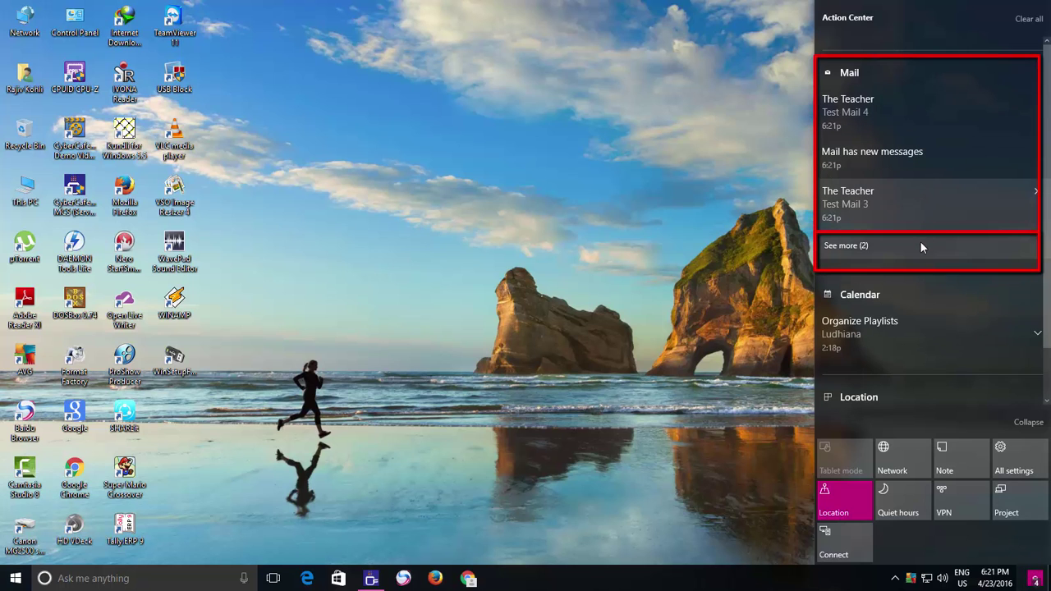
left_click(880, 250)
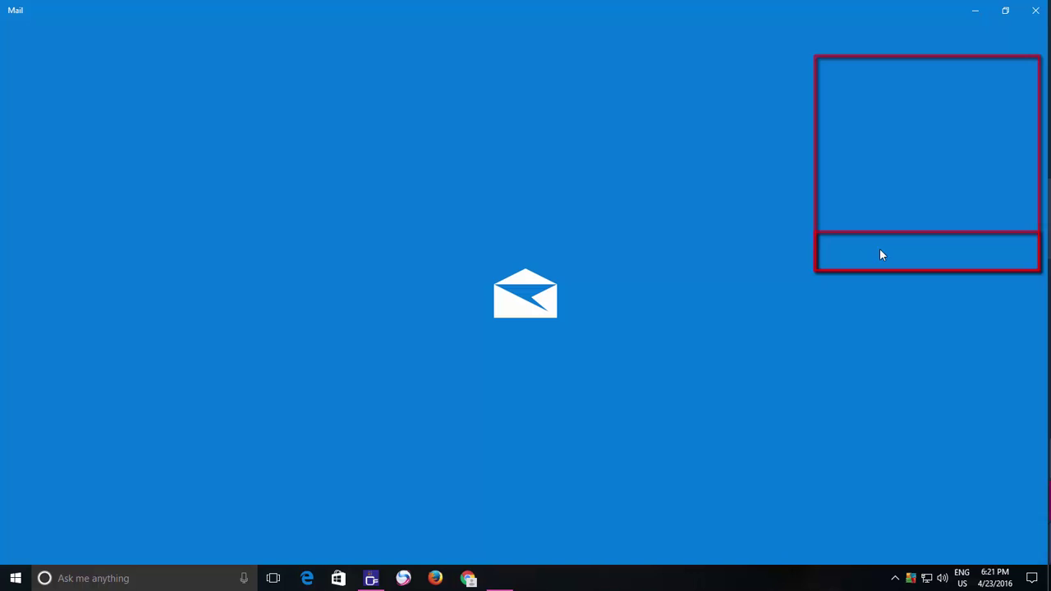
left_click(1036, 10)
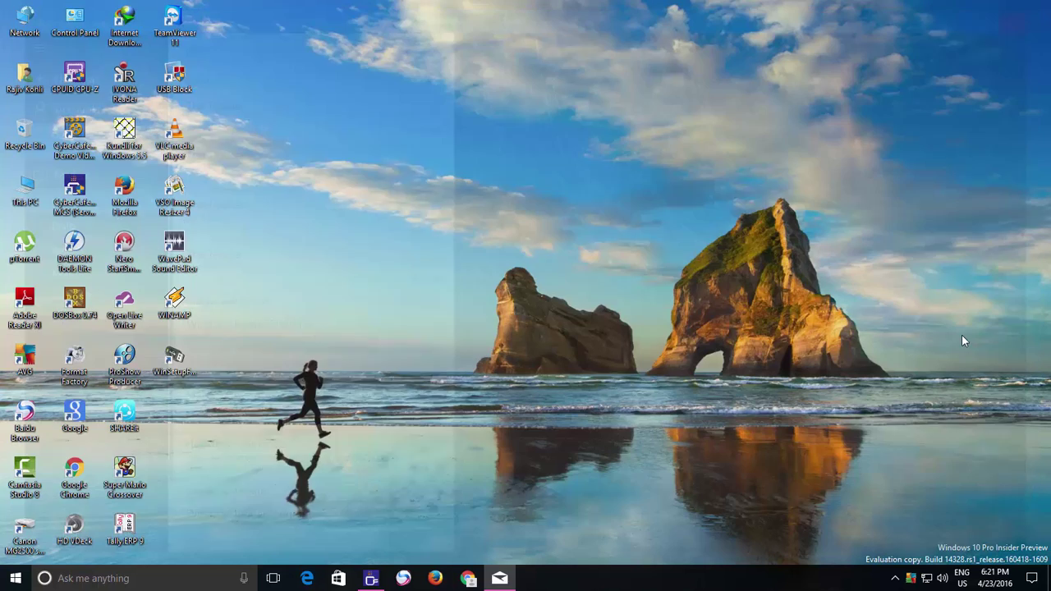
left_click(1029, 579)
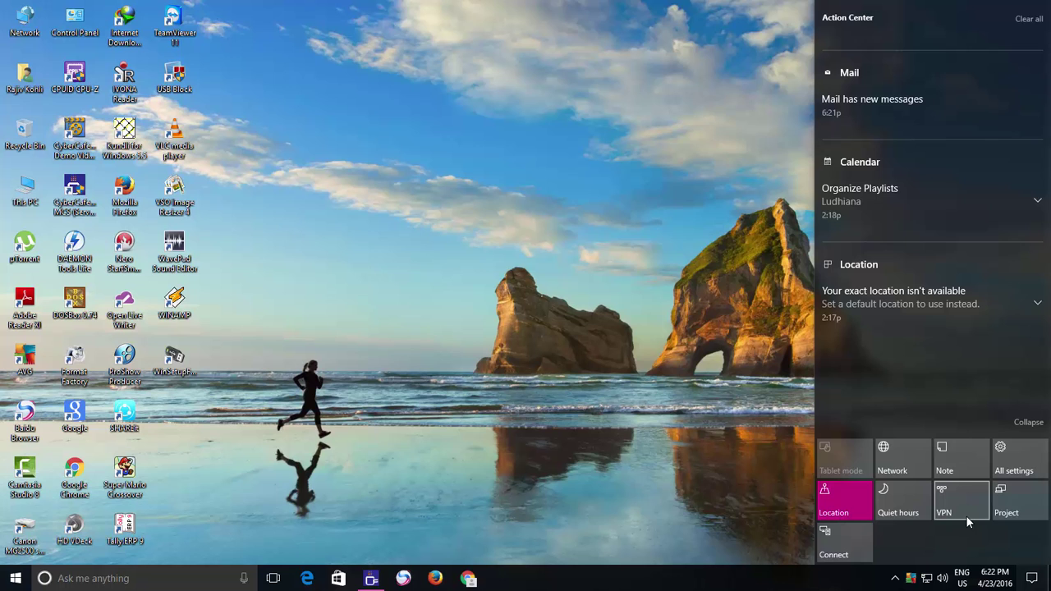
left_click(521, 453)
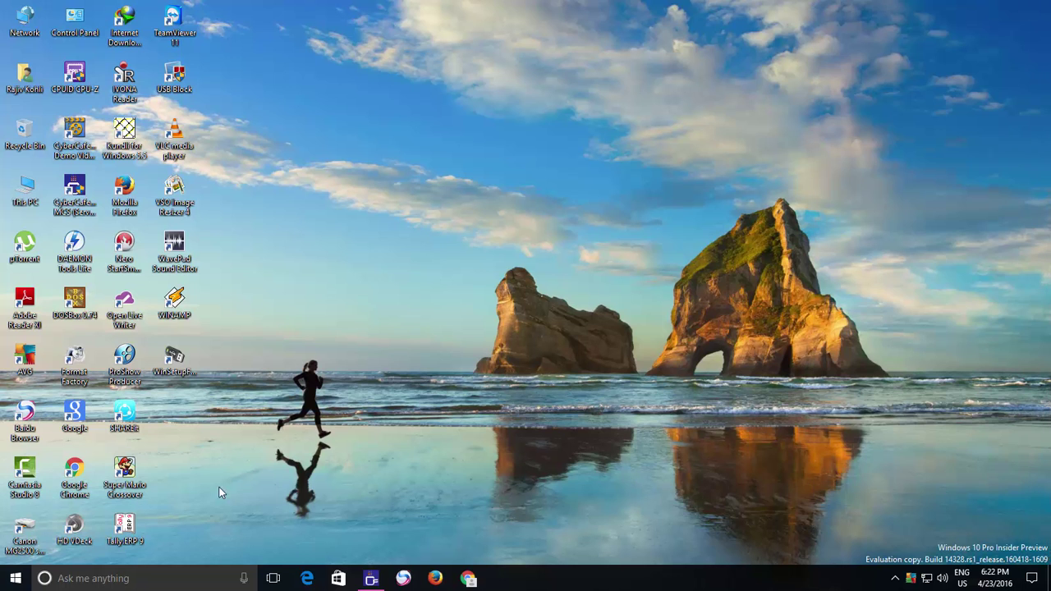
In Notifications & actions, move Network to the first quick action slot and Connect to the second
left_click(15, 578)
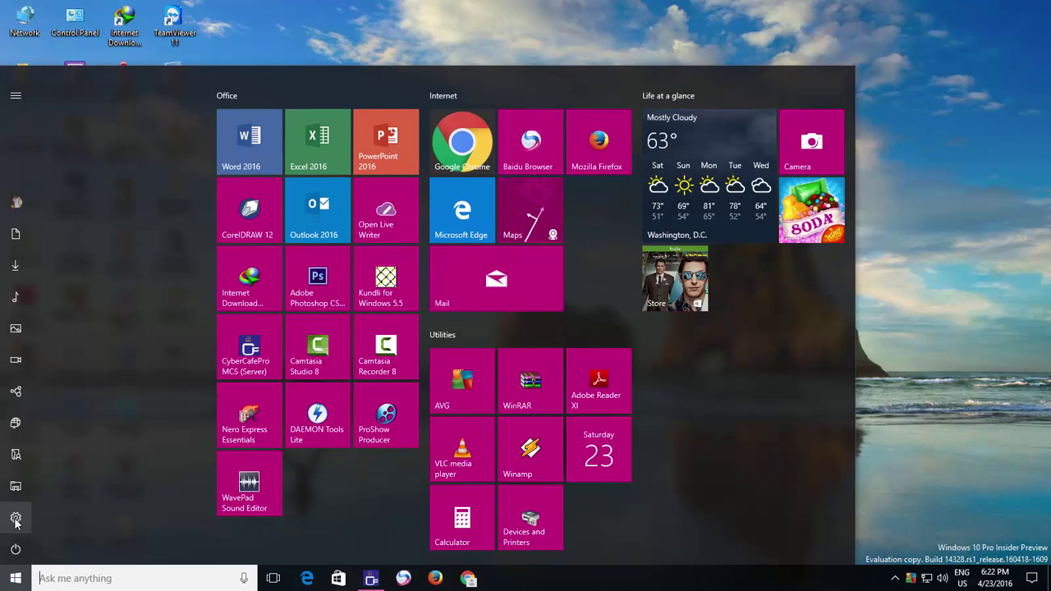
left_click(15, 519)
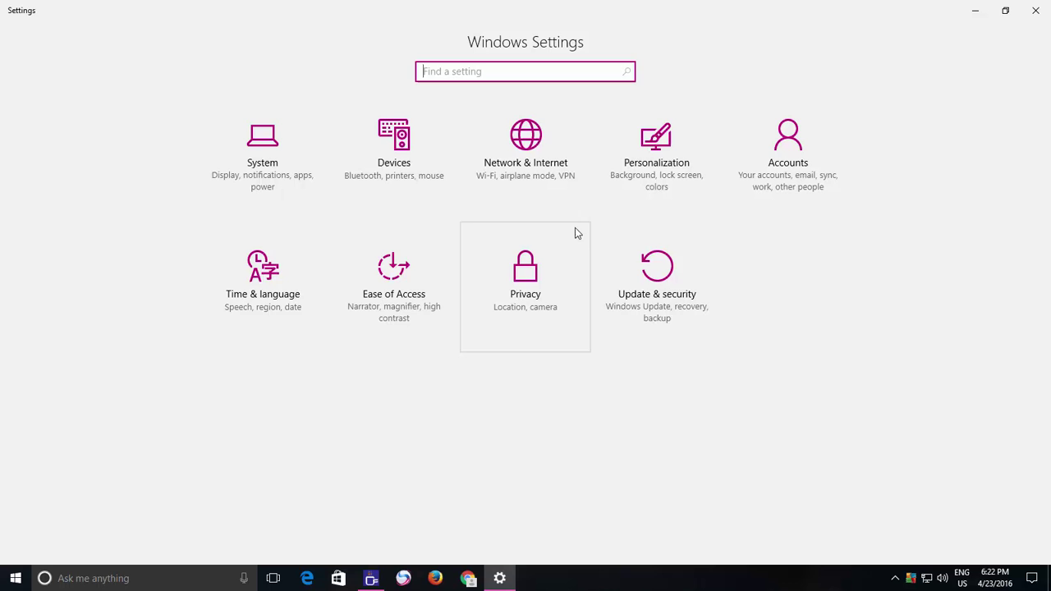
left_click(260, 147)
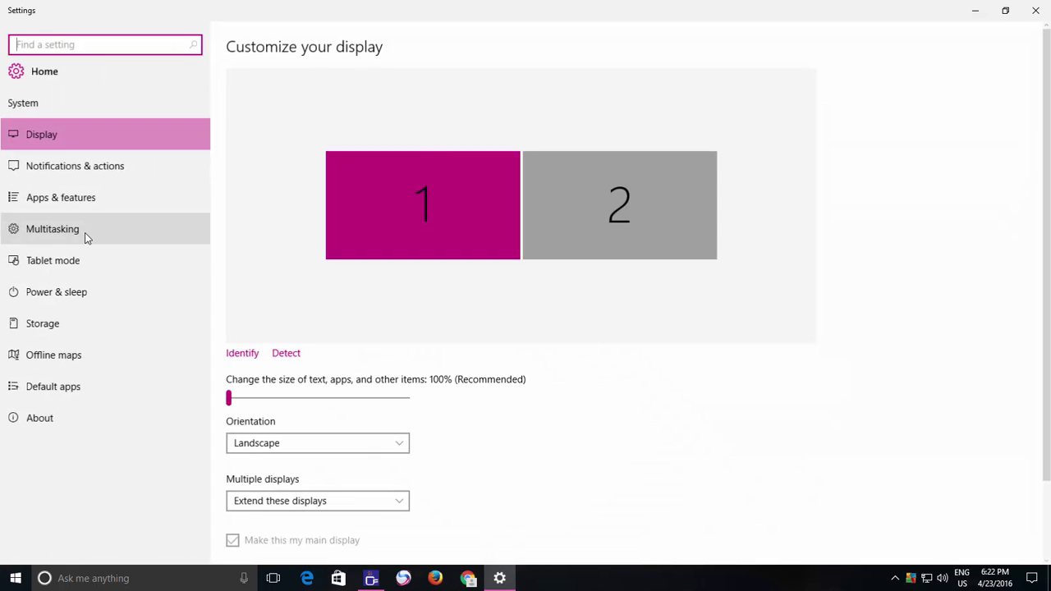
left_click(72, 176)
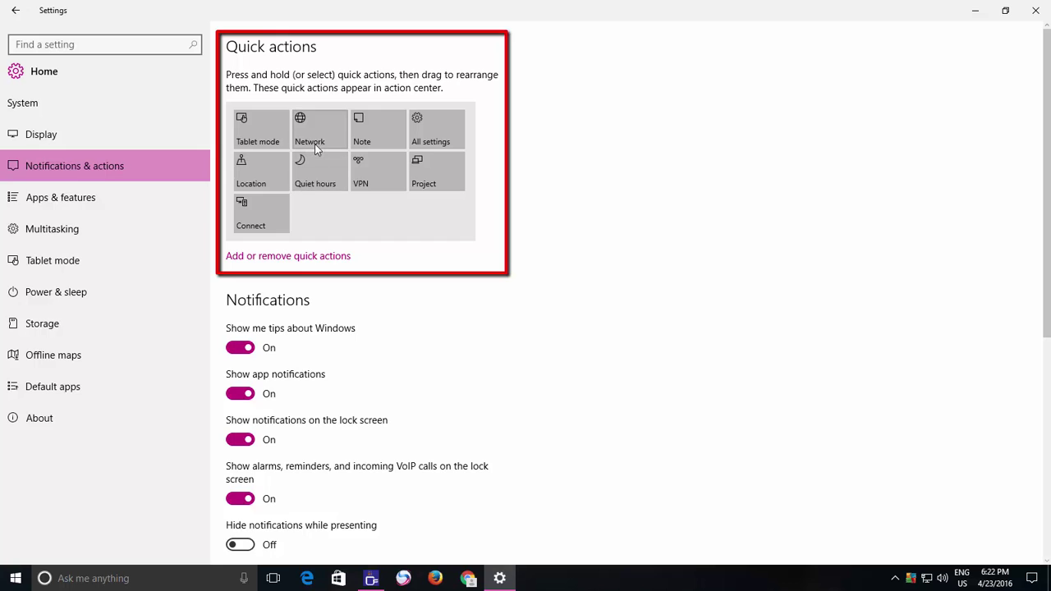
left_click_drag(309, 133, 257, 123)
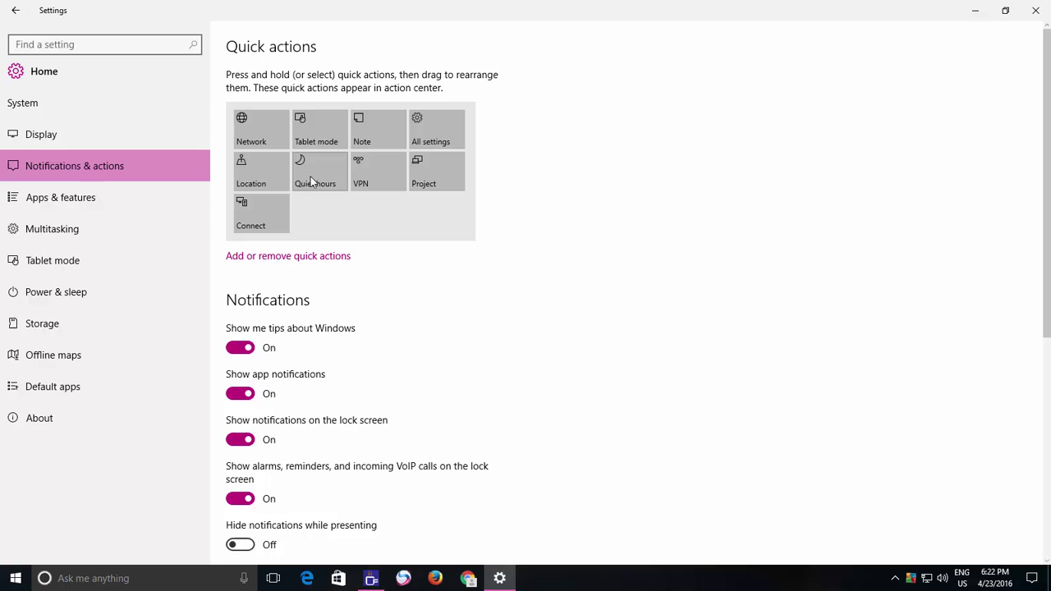
left_click_drag(263, 214, 319, 132)
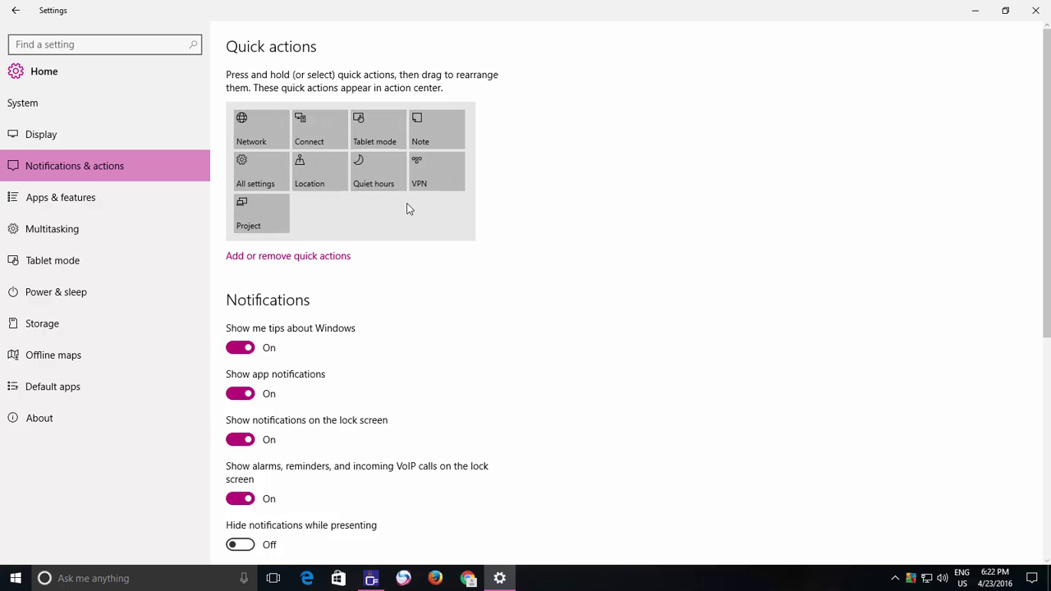
Switch off the VPN and Project quick actions, close Settings, and check Action Center
left_click(294, 263)
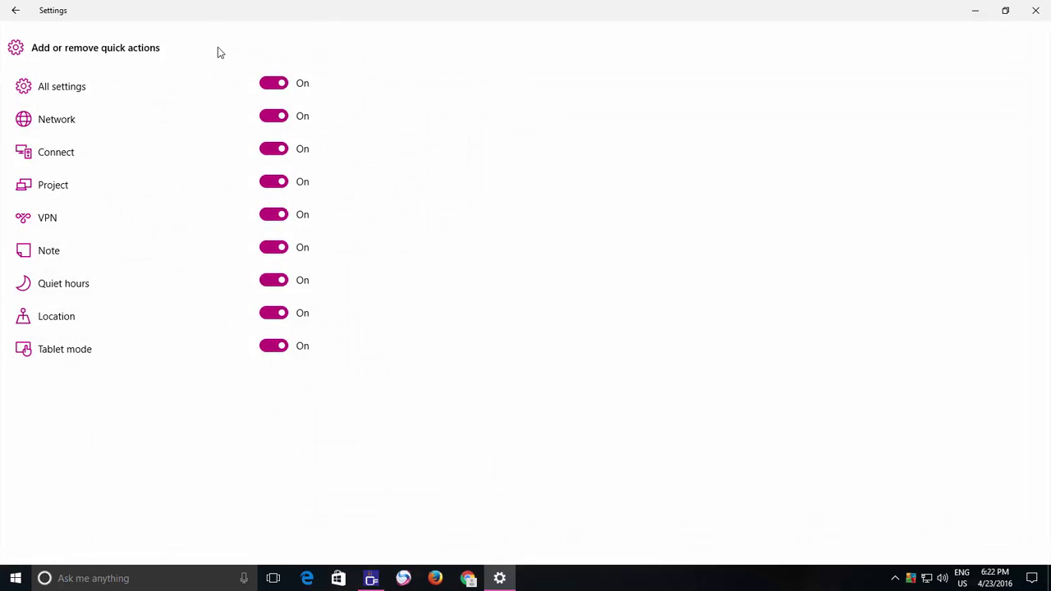
left_click(267, 214)
left_click(266, 184)
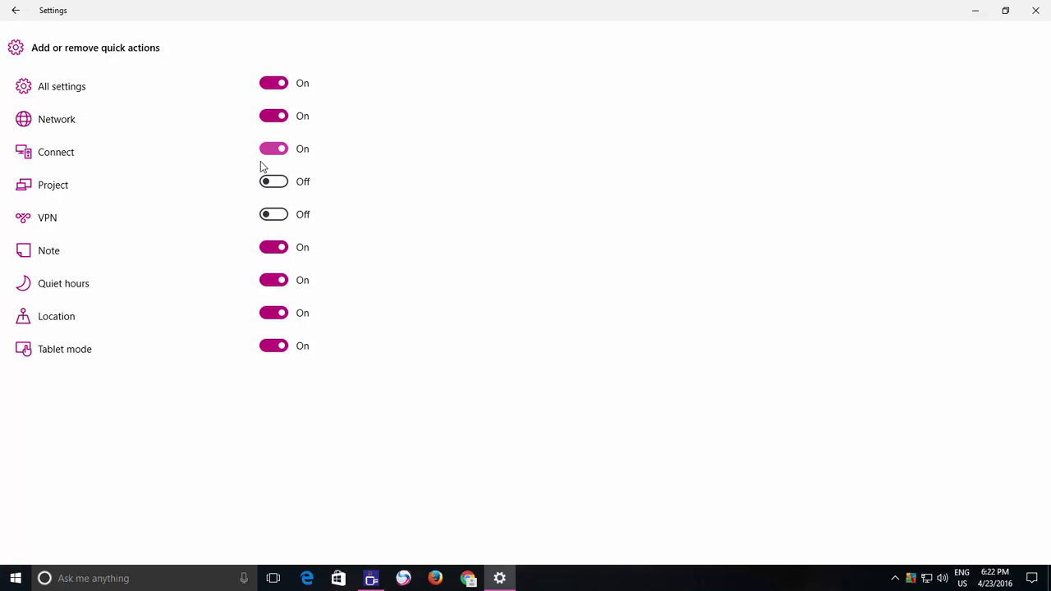
left_click(1036, 10)
left_click(1036, 581)
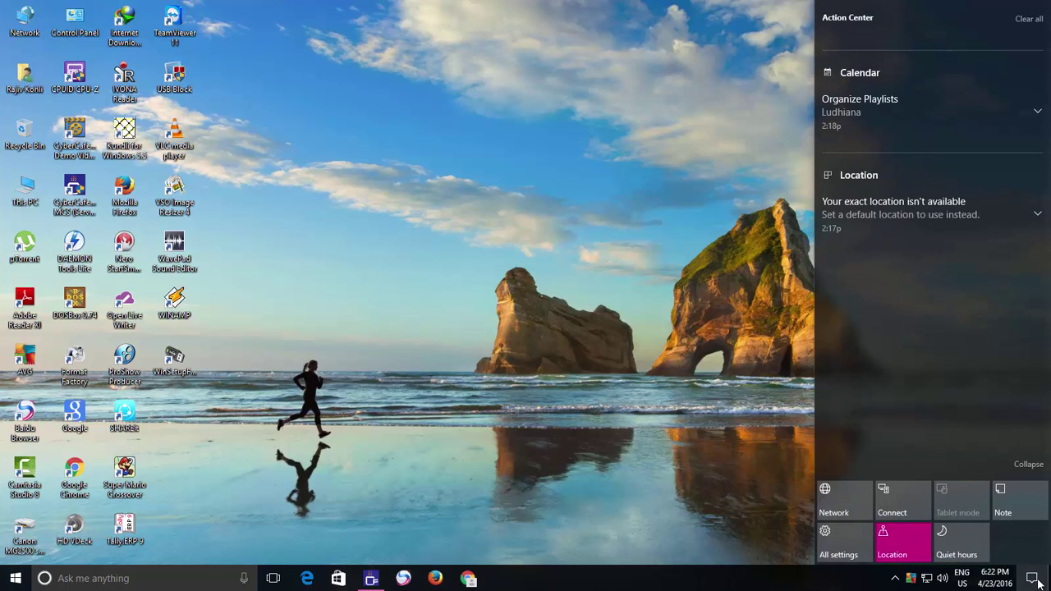
left_click(587, 444)
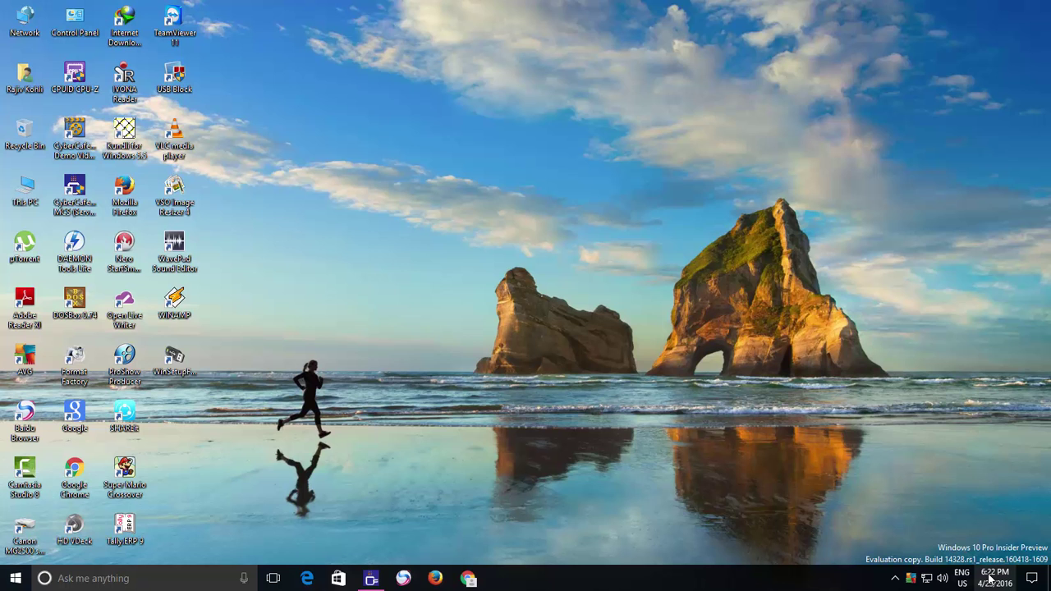
mouse_move(995, 578)
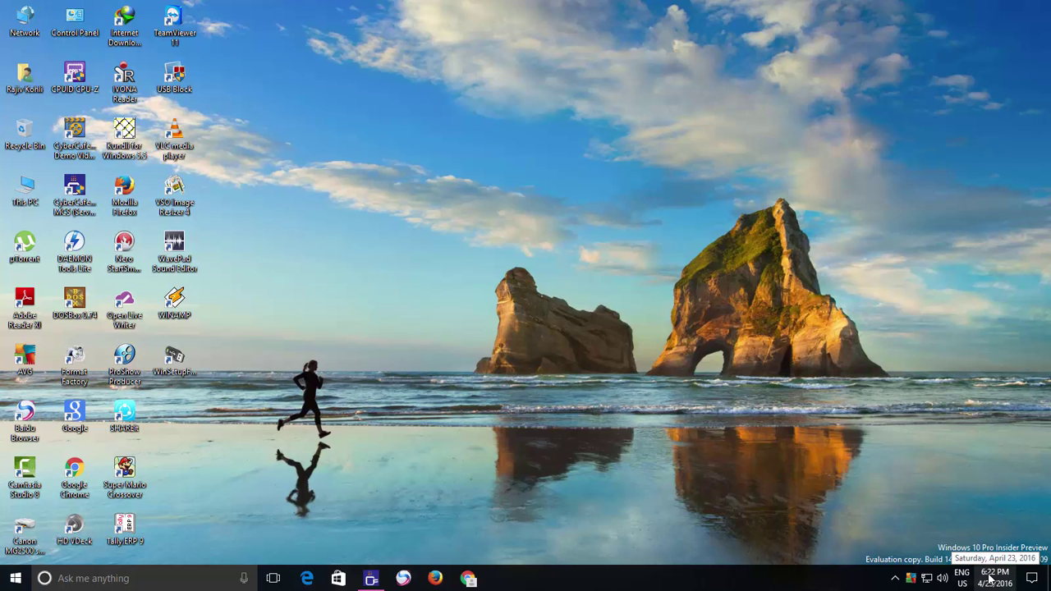
View the existing Organize Playlists event from the taskbar calendar agenda, then close it
left_click(990, 580)
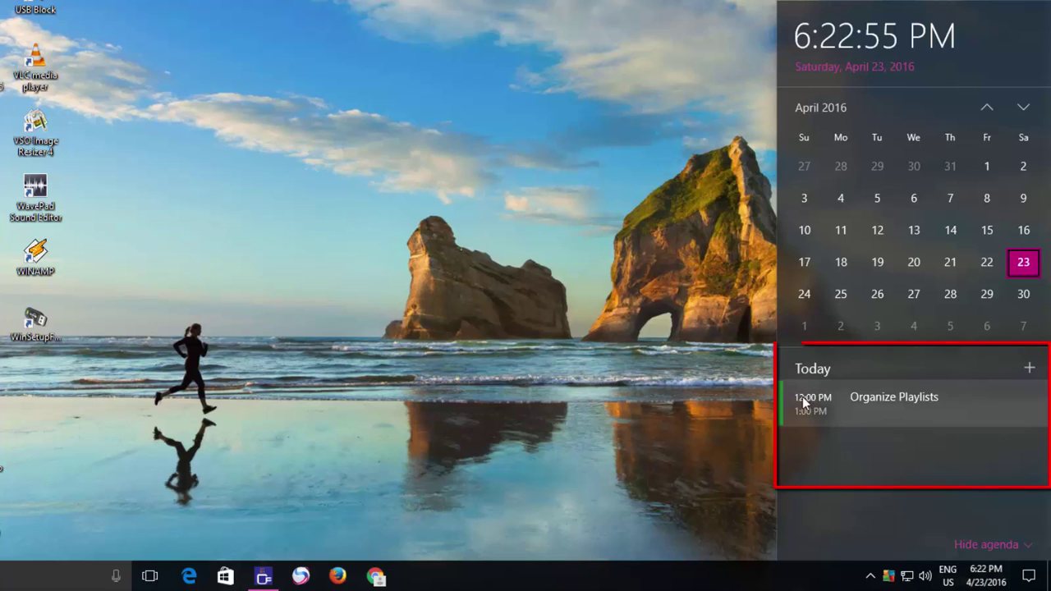
left_click(866, 405)
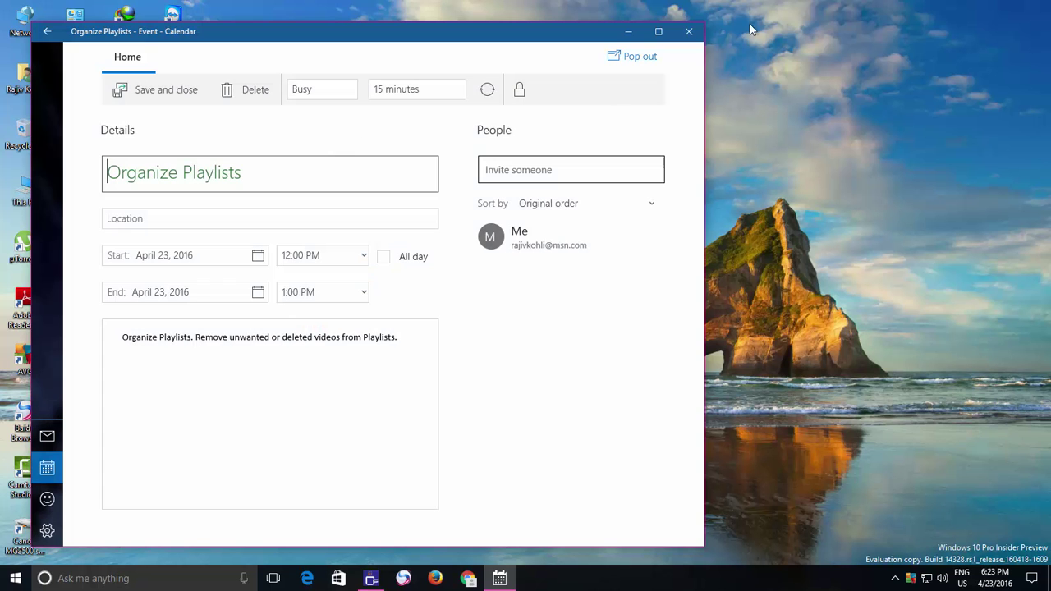
left_click(689, 31)
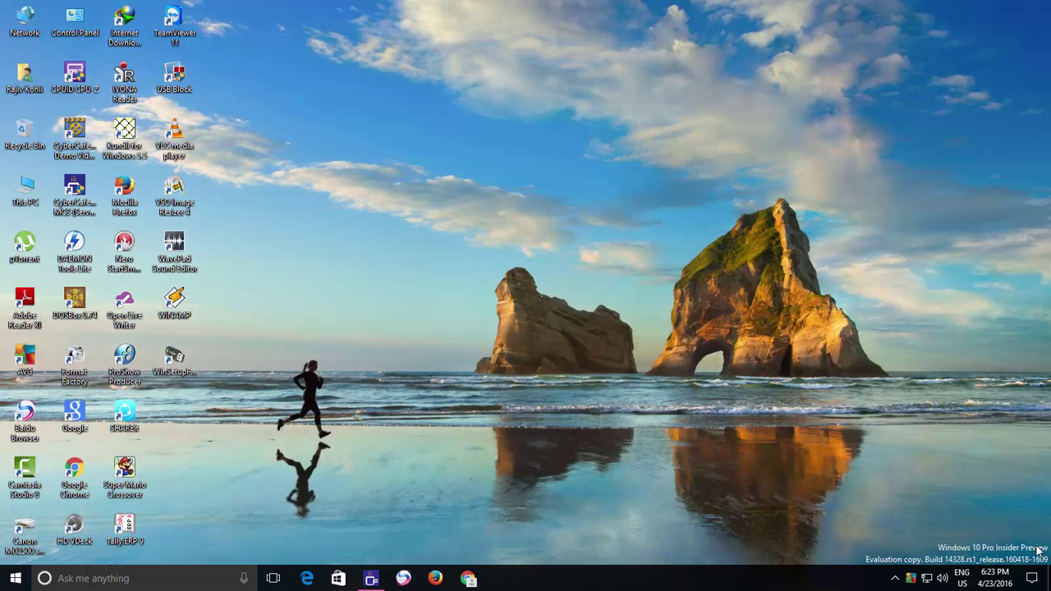
Add and save a new event today named 'Nothing to do' from the agenda
left_click(1004, 579)
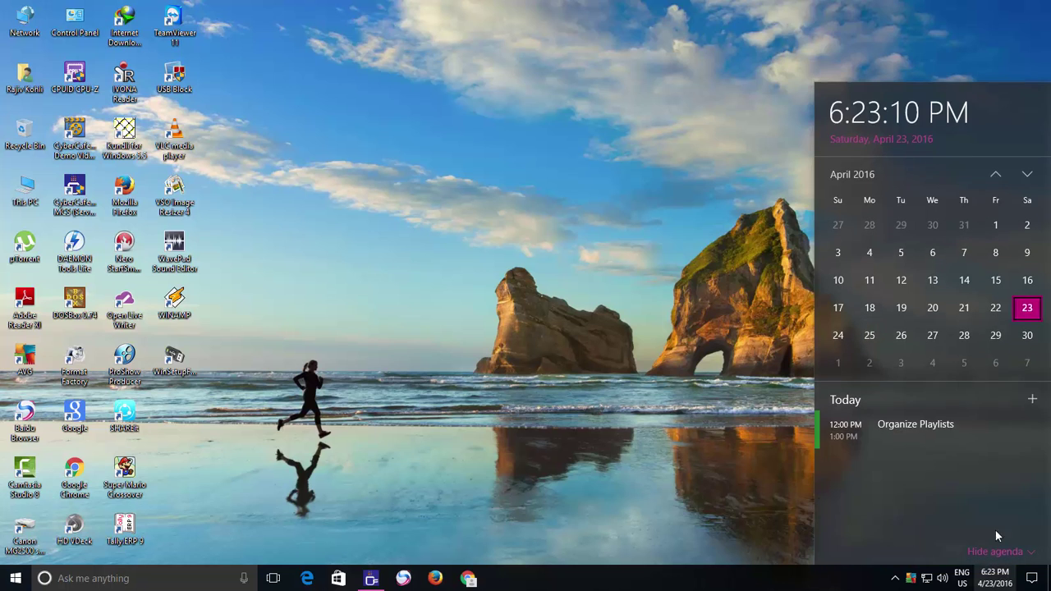
left_click(1032, 399)
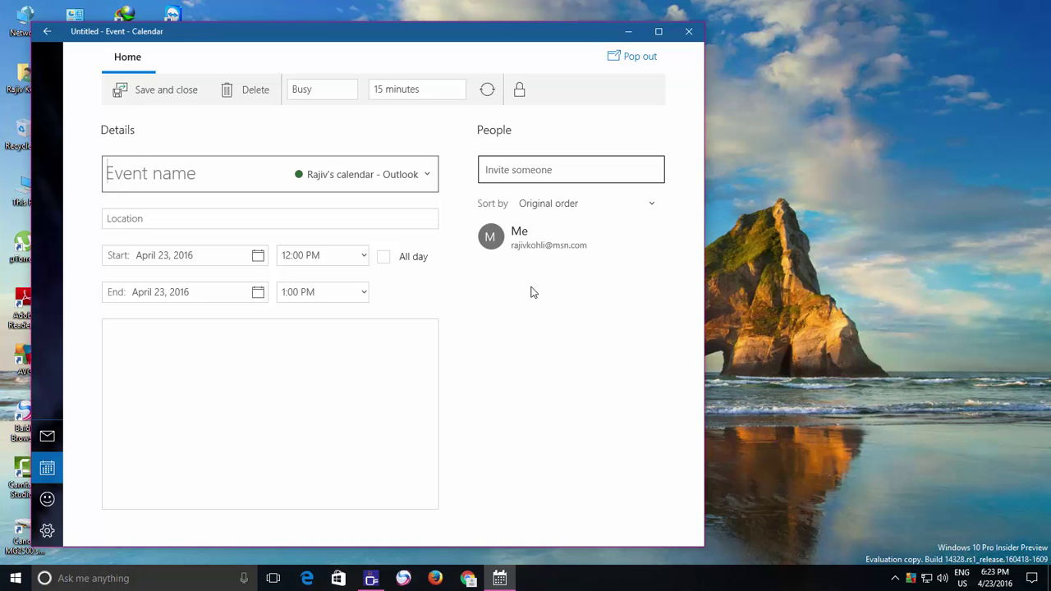
type("Noi")
key("BackSpace")
type("thing to ")
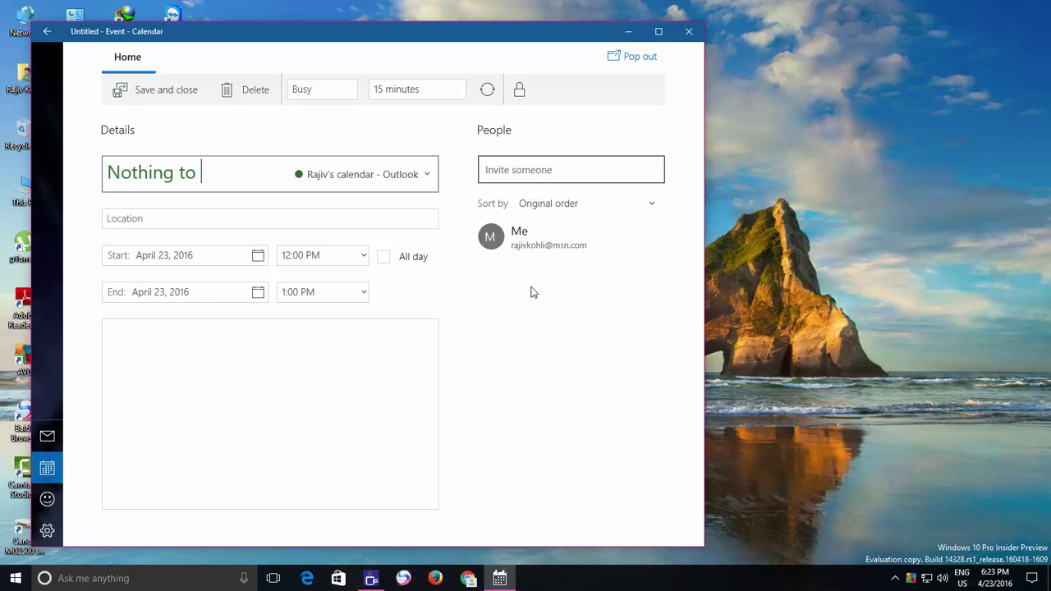
type("do")
left_click(145, 103)
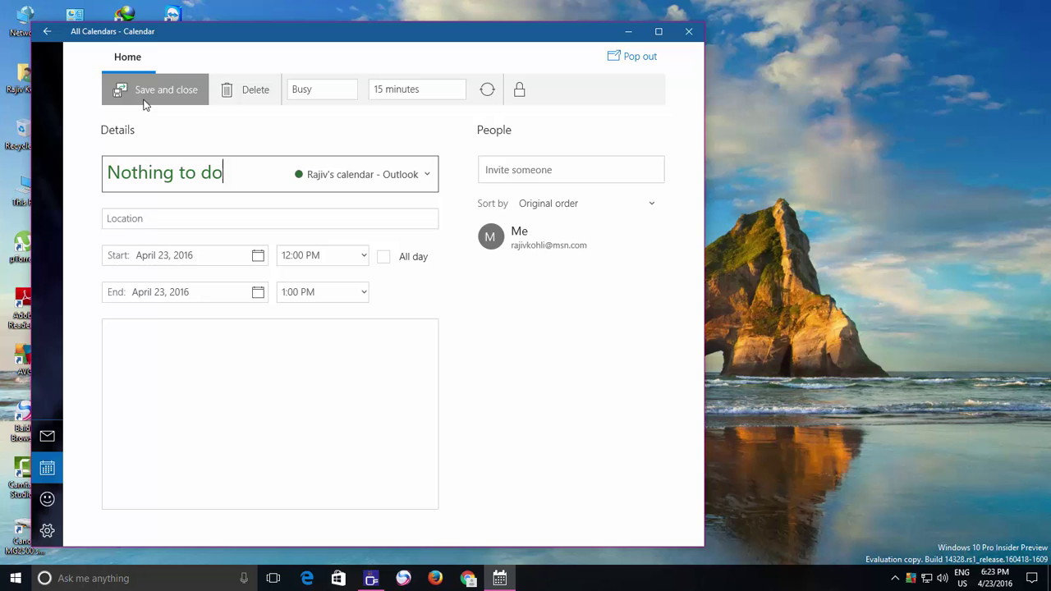
Close the Calendar app, leaving the desktop clear
left_click(690, 33)
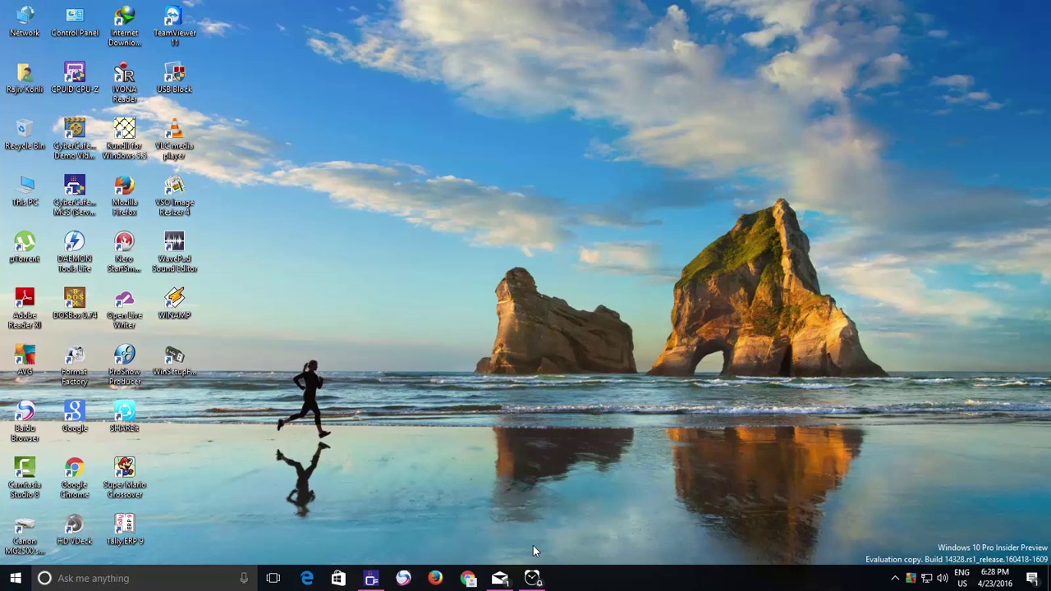
Open Mail and Alarms & Clock from their taskbar icons, then close Alarms & Clock
left_click(508, 581)
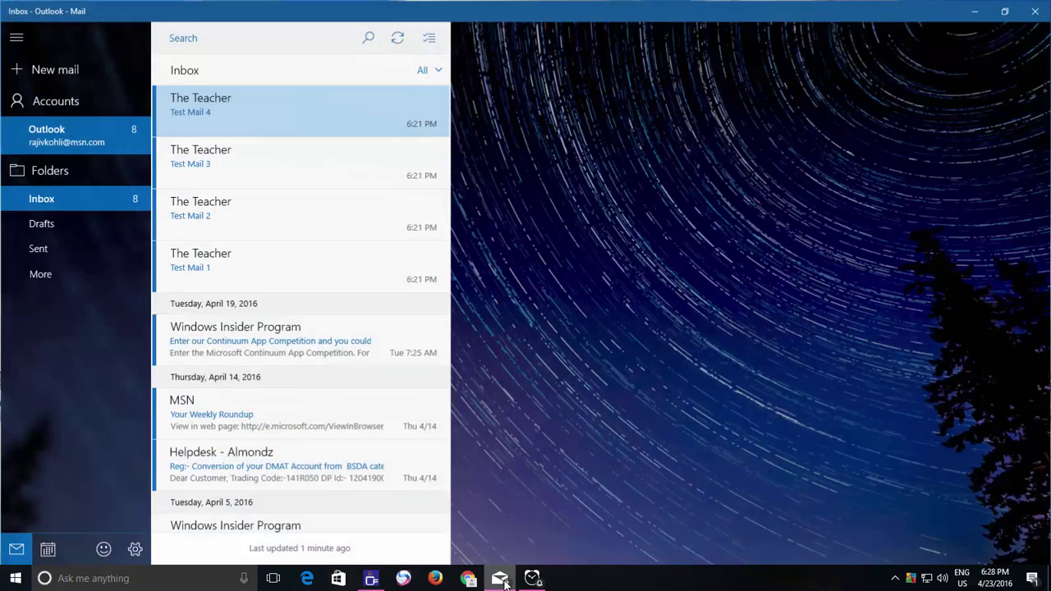
left_click(533, 578)
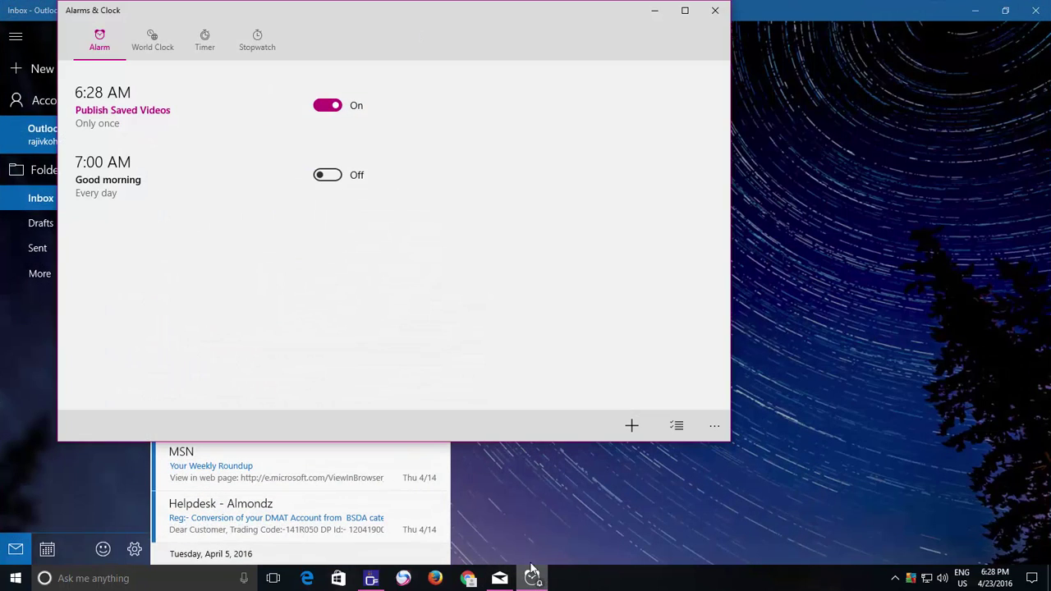
left_click(719, 12)
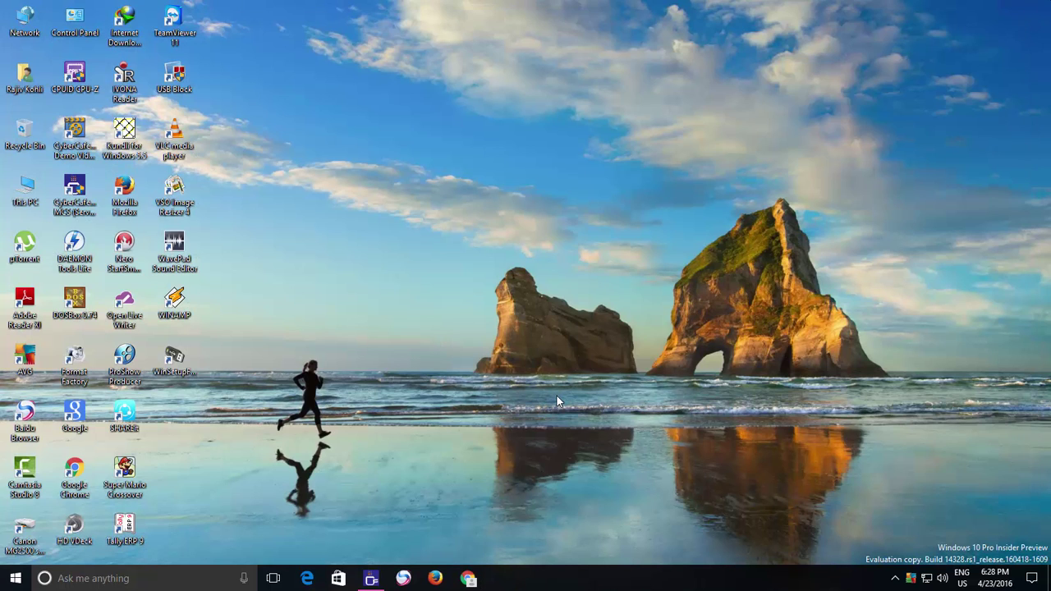
Review the Taskbar settings from the taskbar's right-click menu, then close them
right_click(587, 585)
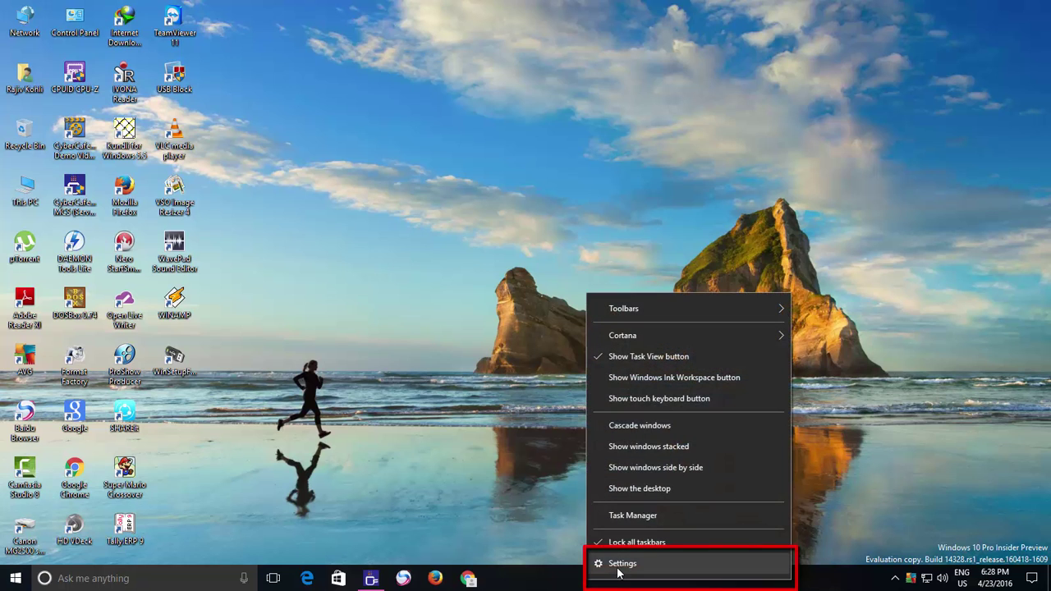
left_click(618, 565)
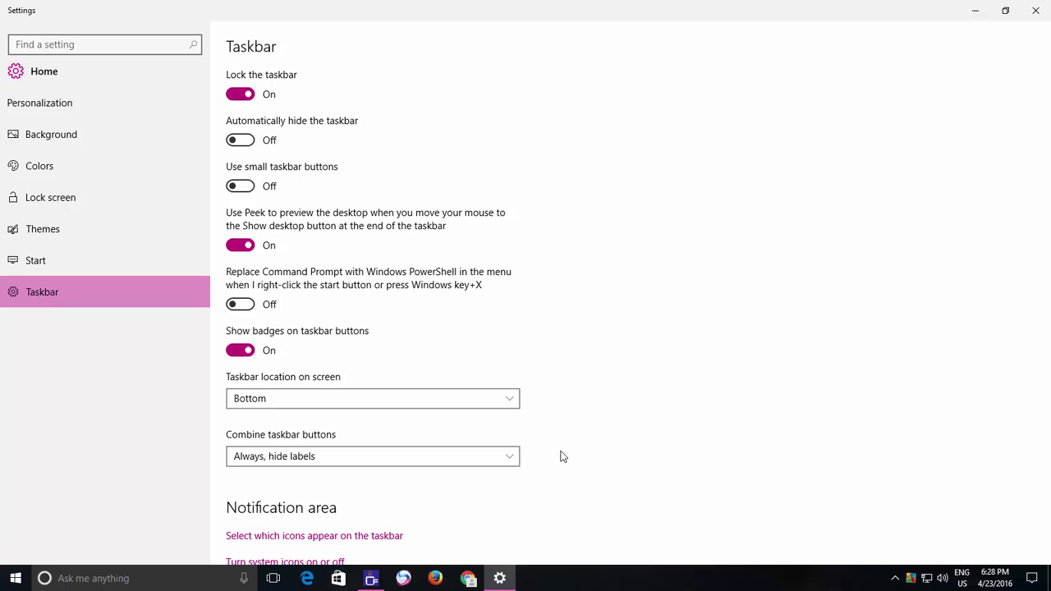
left_click(1032, 10)
Reach the Taskbar page via Start, Settings and Personalization, then close Settings
left_click(15, 578)
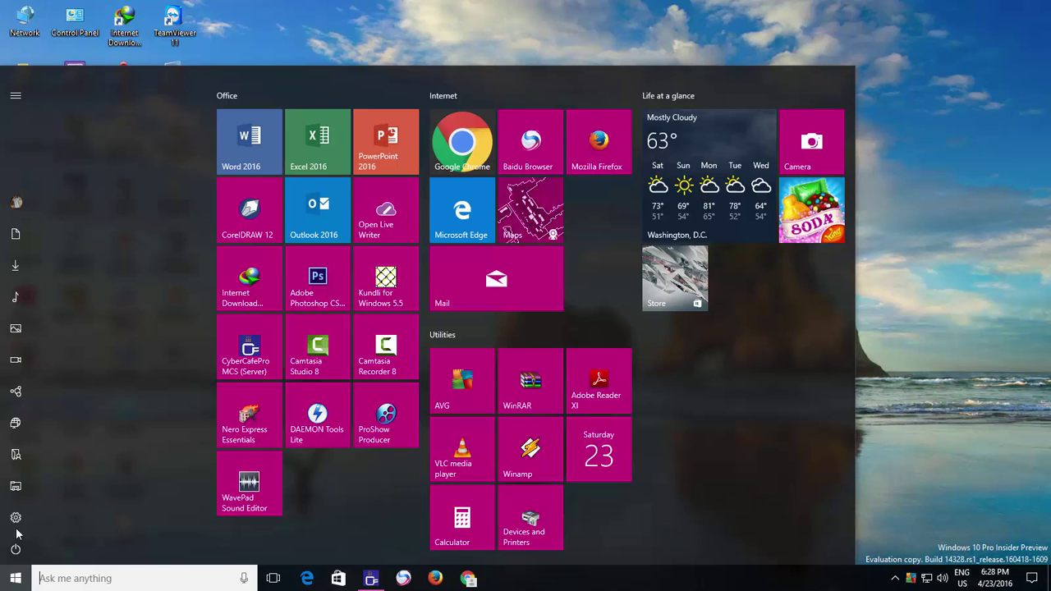
left_click(16, 517)
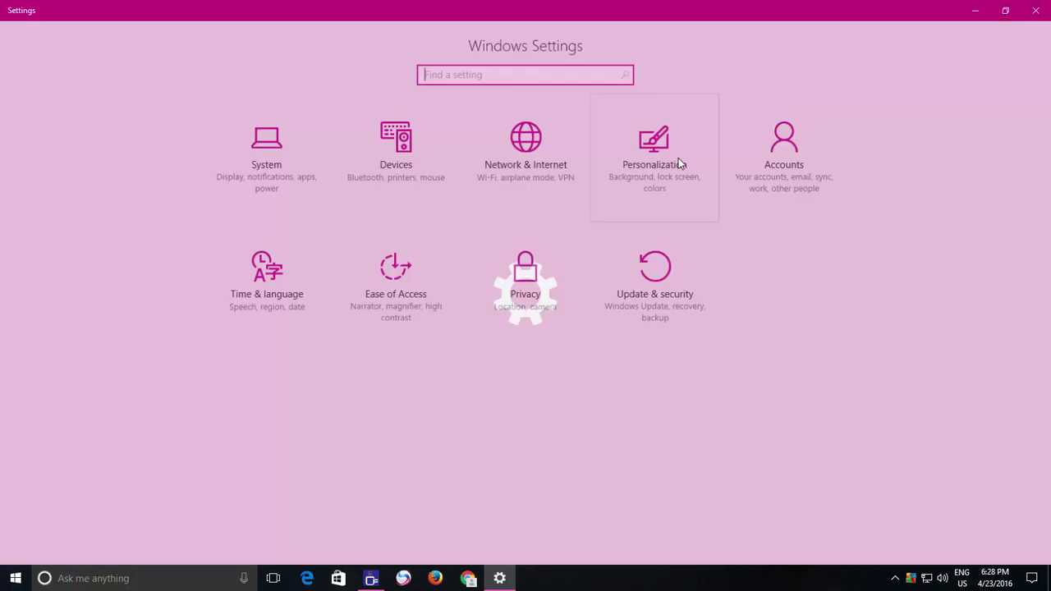
left_click(678, 162)
left_click(27, 292)
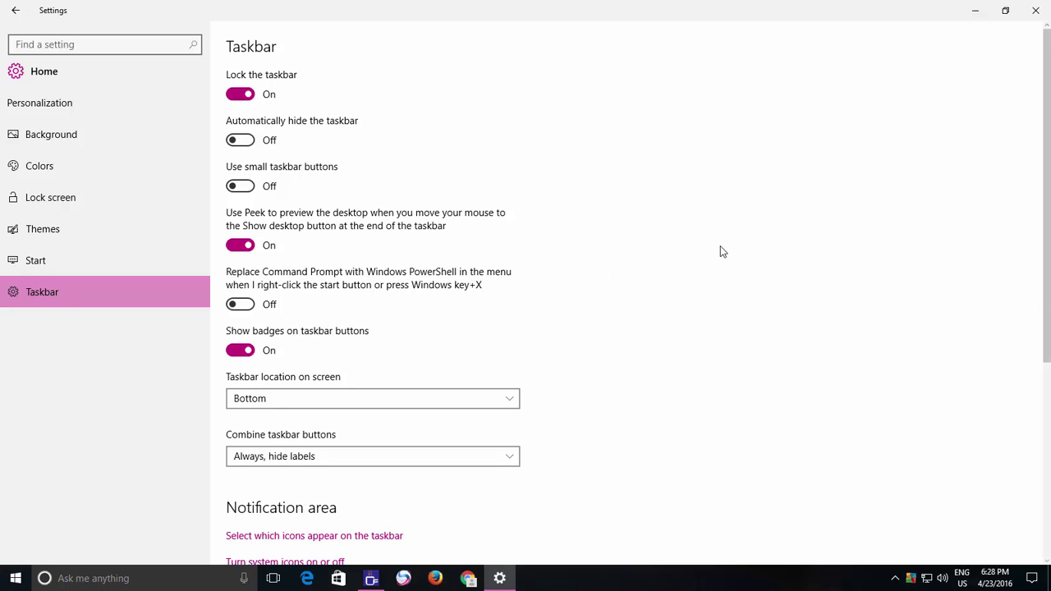
left_click(1036, 10)
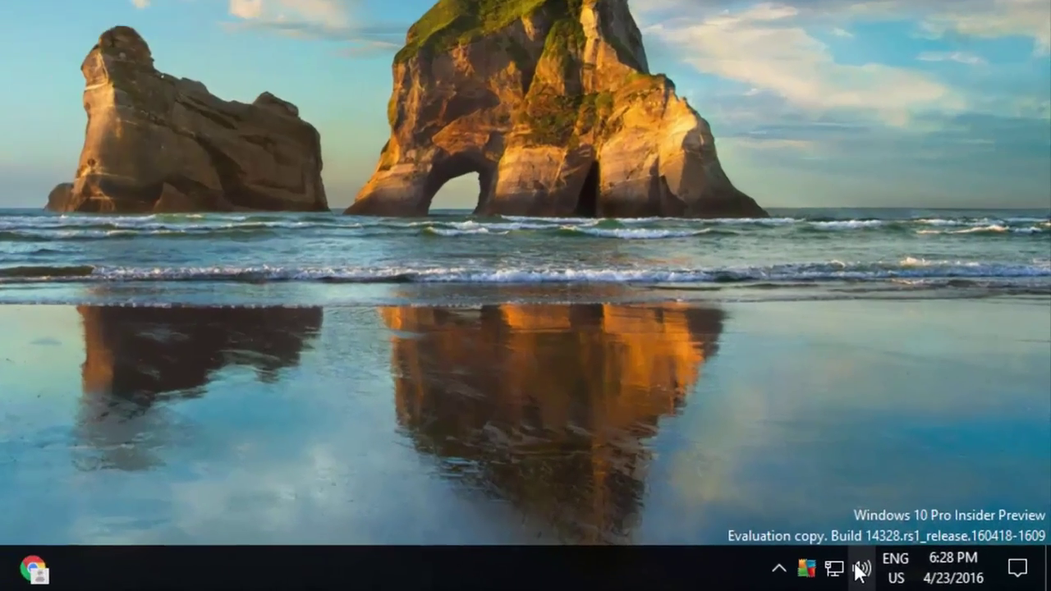
left_click(941, 578)
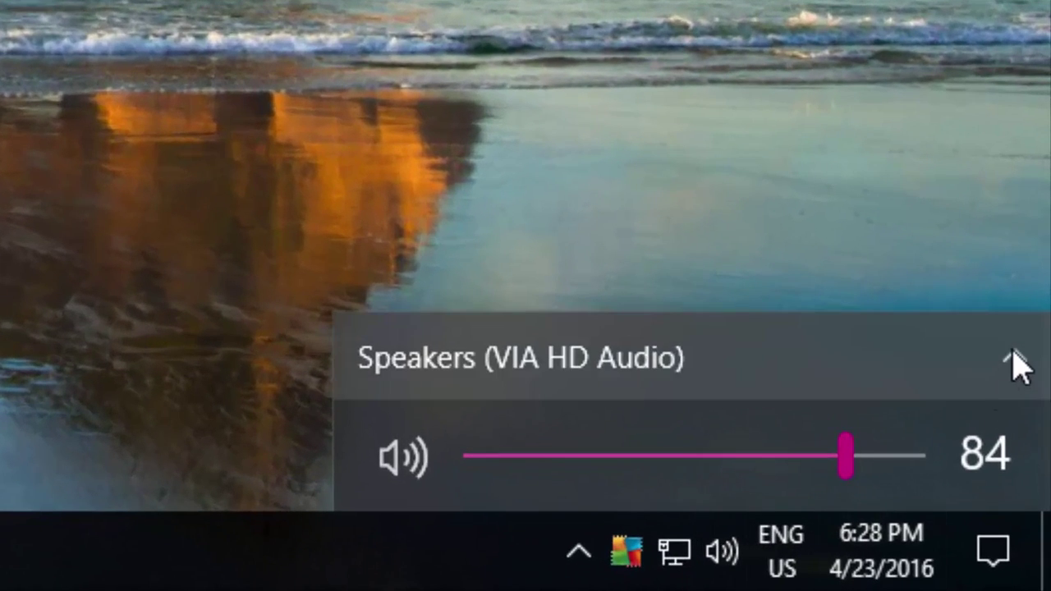
left_click(1013, 355)
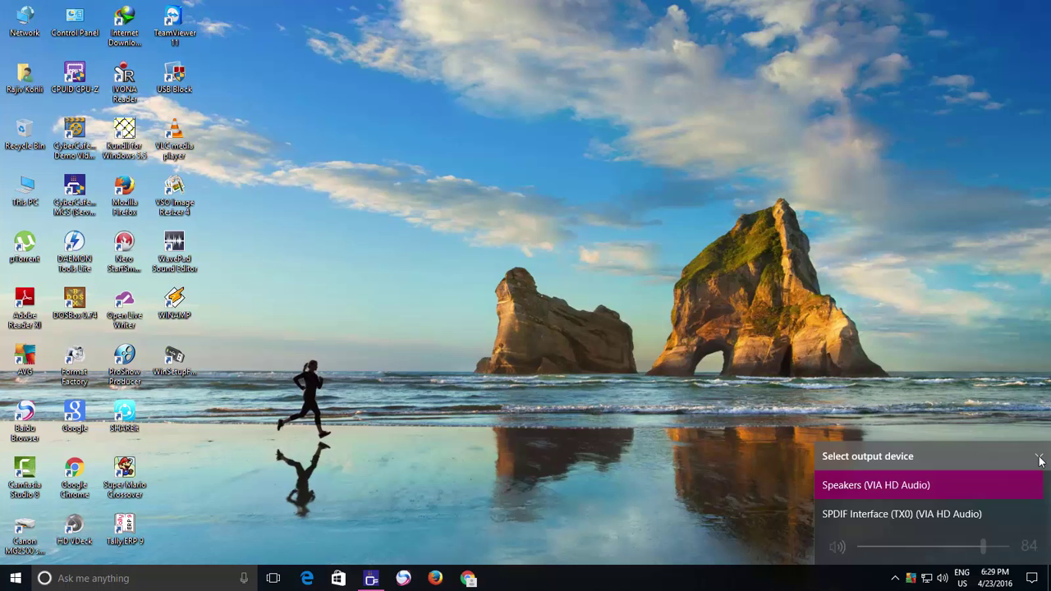
left_click(1040, 493)
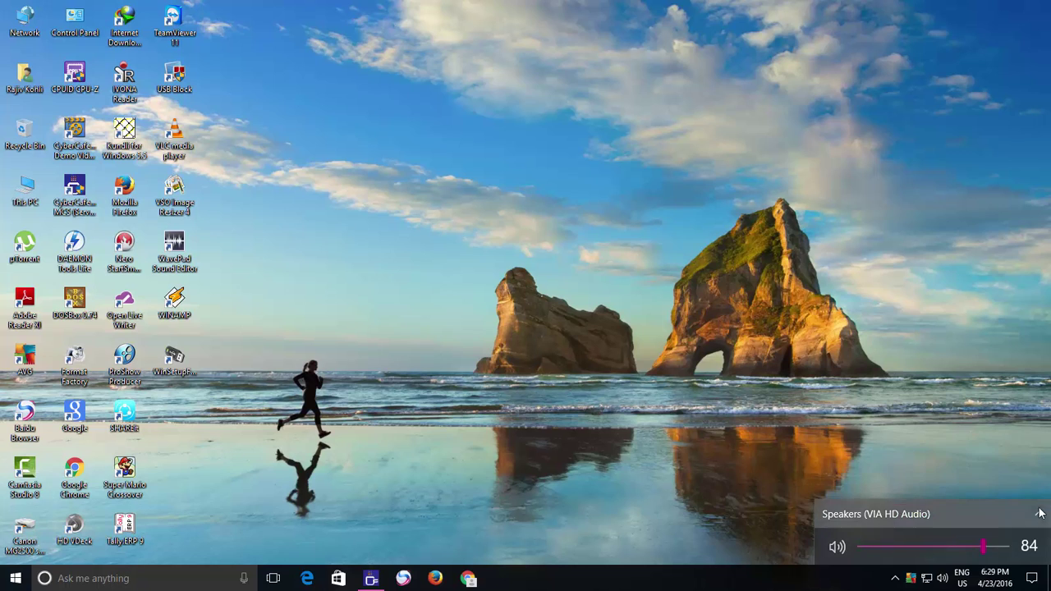
left_click(1039, 514)
left_click(1040, 461)
left_click(659, 504)
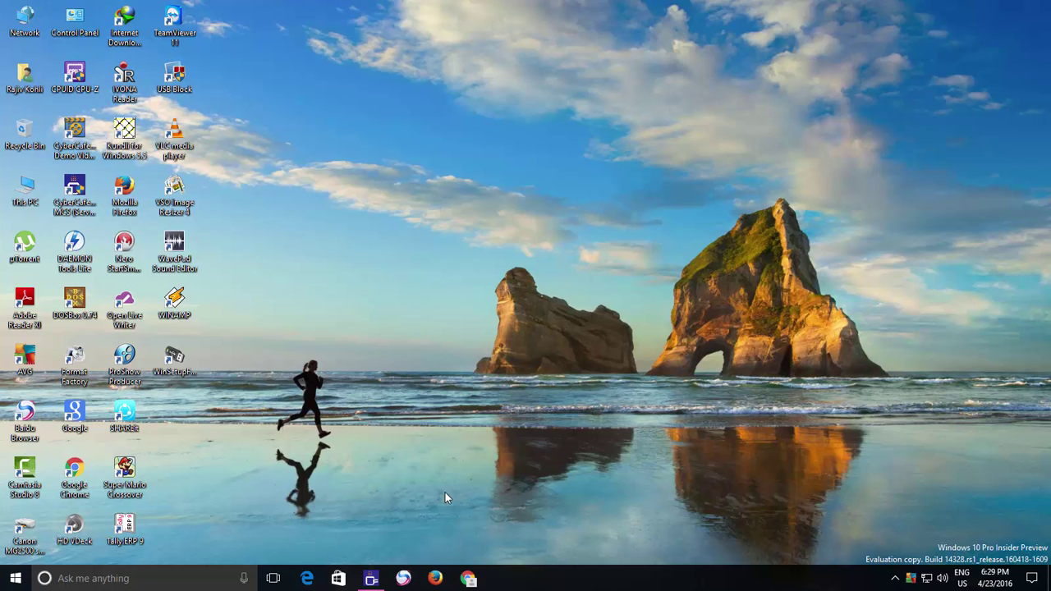
left_click(15, 578)
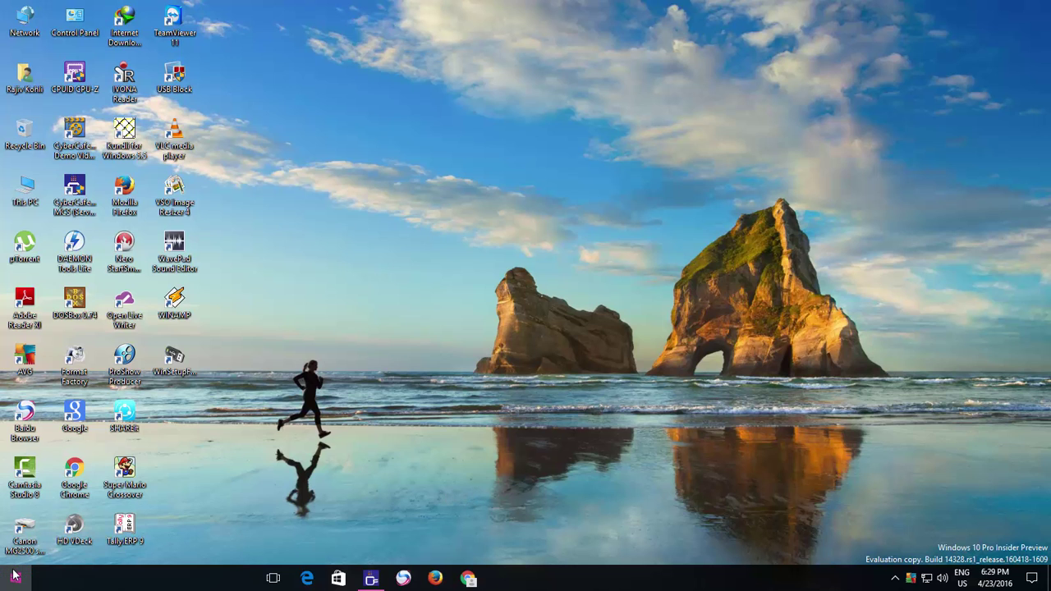
left_click(17, 518)
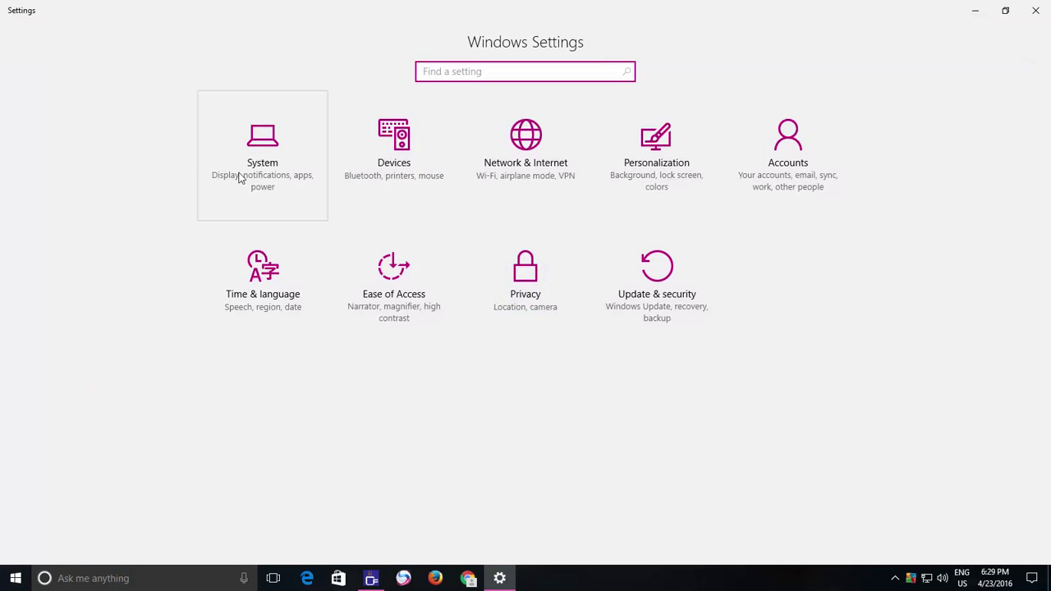
left_click(238, 176)
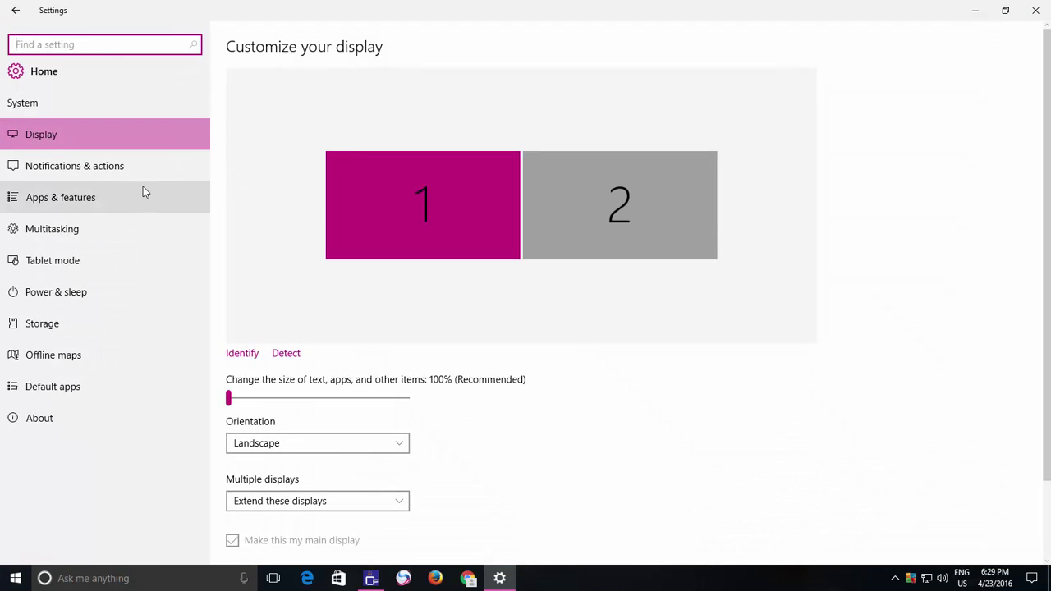
left_click(66, 198)
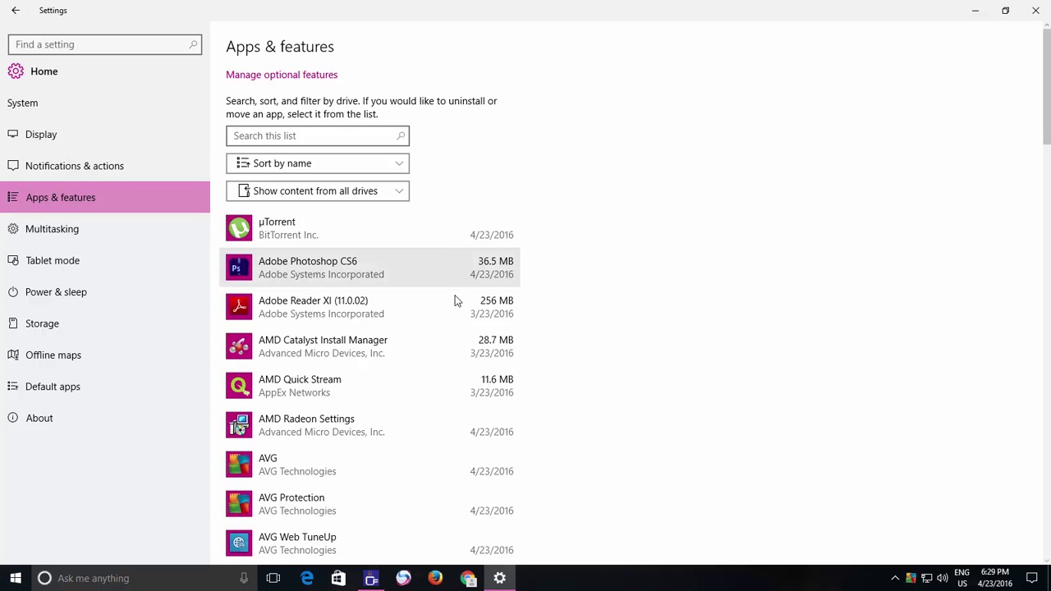
scroll(443, 366, "down", 5)
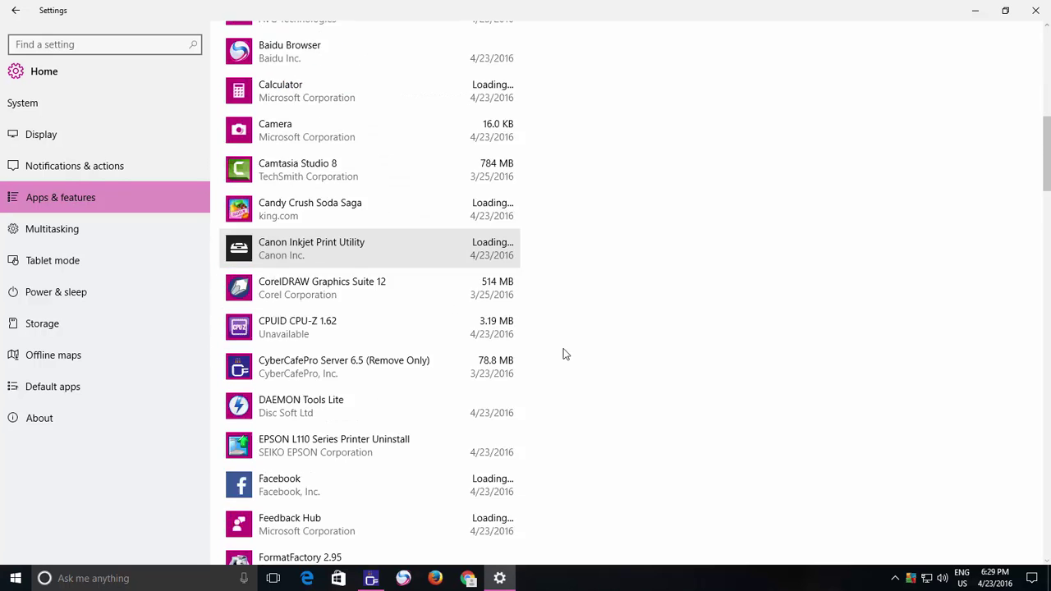
scroll(563, 351, "down", 5)
scroll(517, 366, "down", 3)
scroll(485, 386, "down", 3)
scroll(460, 403, "down", 3)
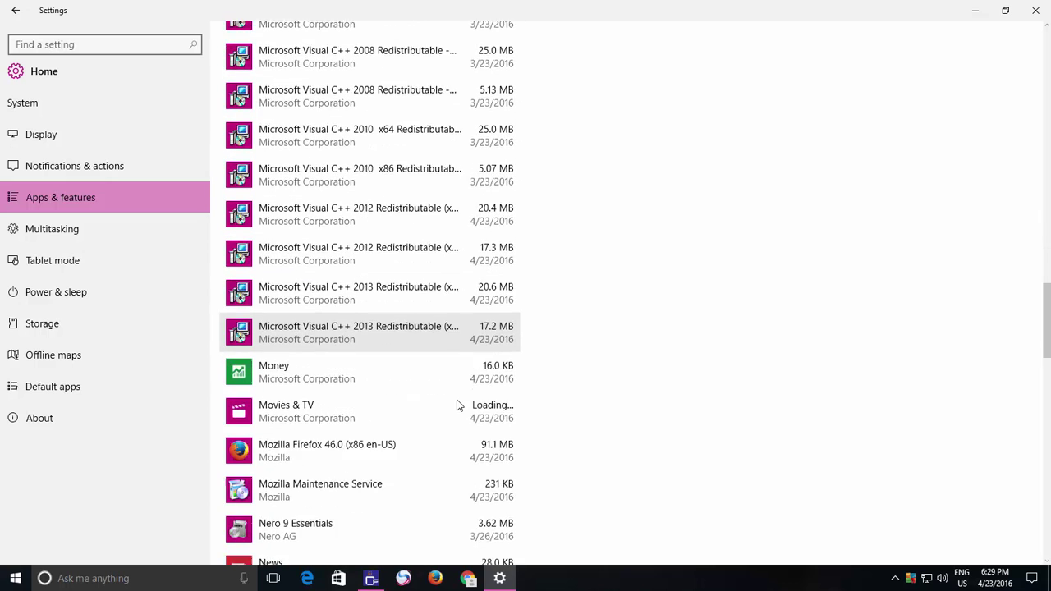
scroll(389, 422, "down", 5)
scroll(354, 413, "down", 5)
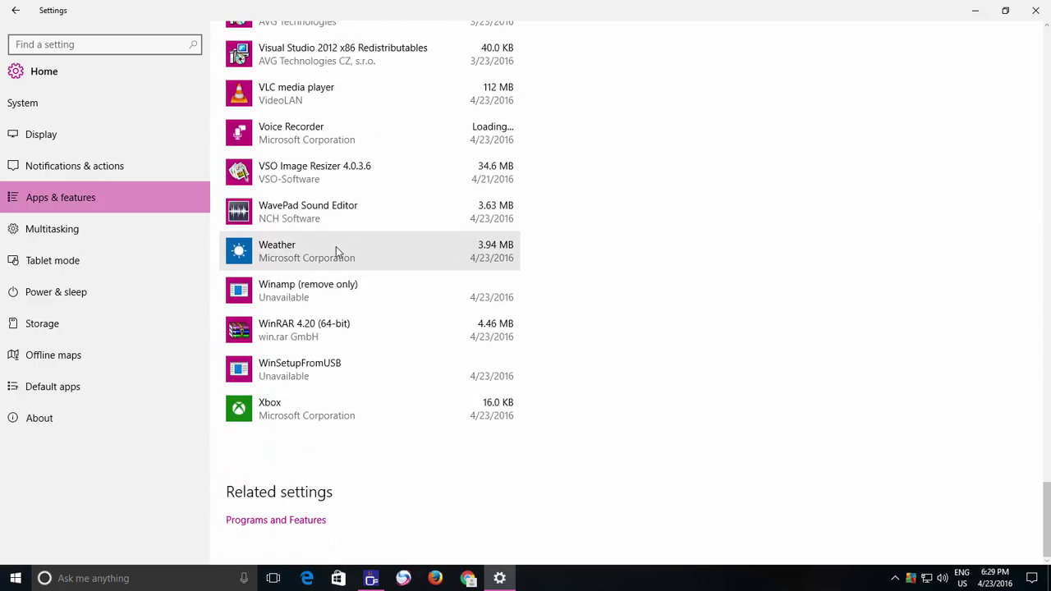
scroll(320, 230, "up", 1)
left_click(300, 215)
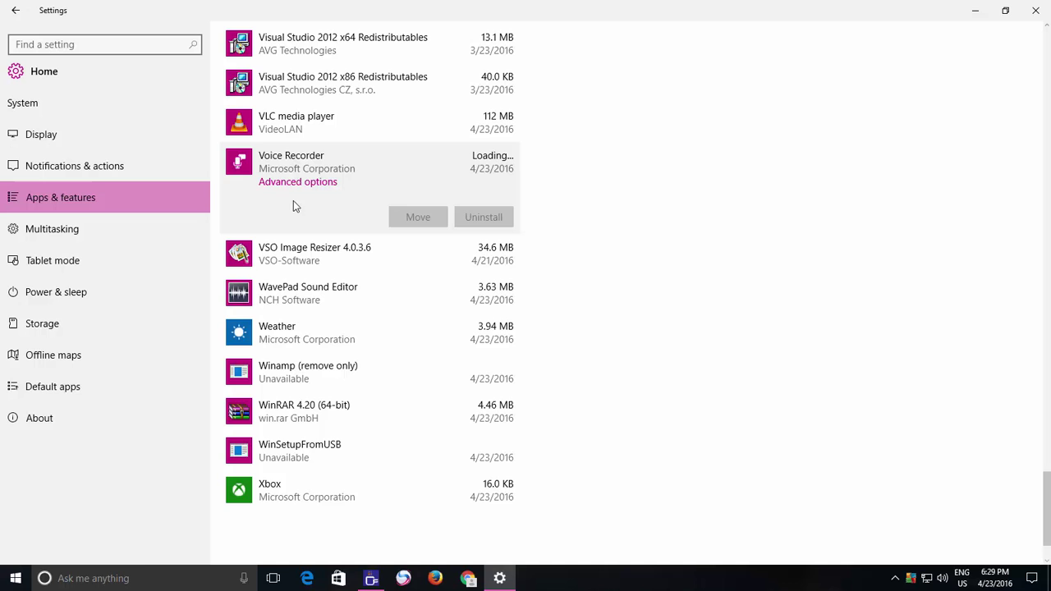
left_click(294, 185)
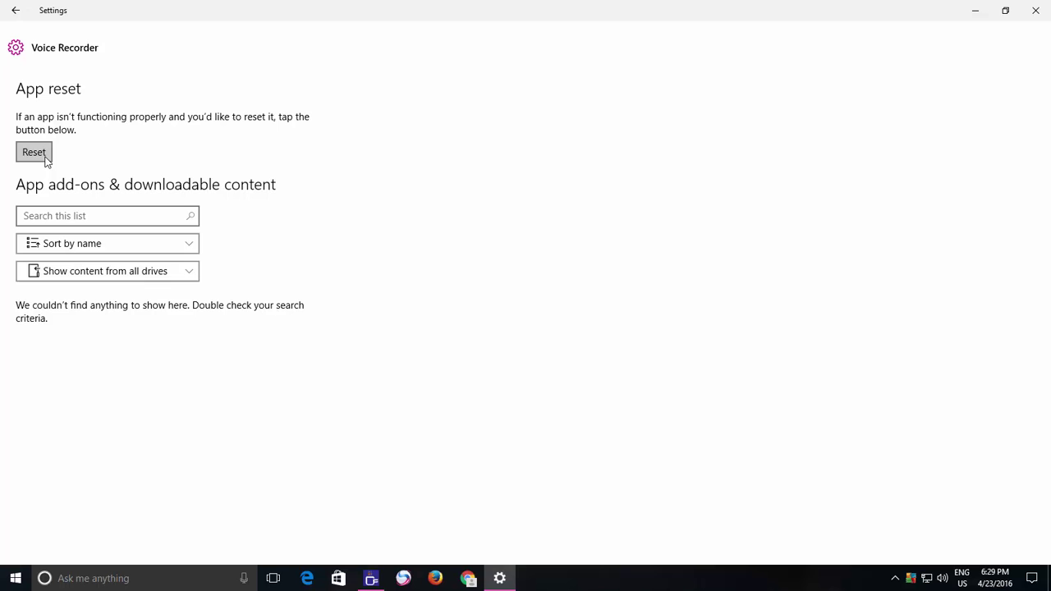
left_click(1036, 10)
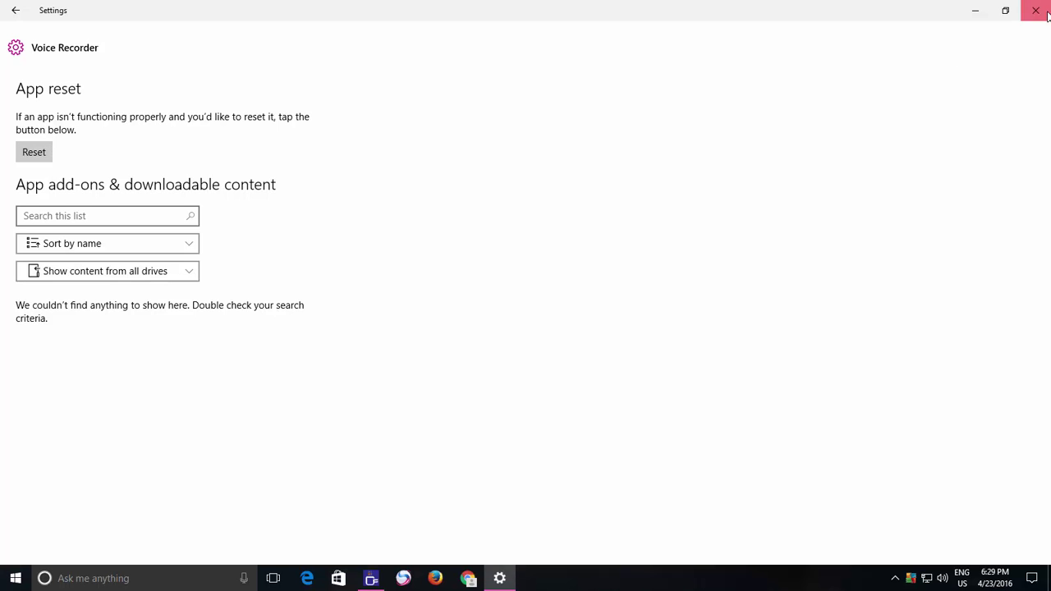
left_click(15, 578)
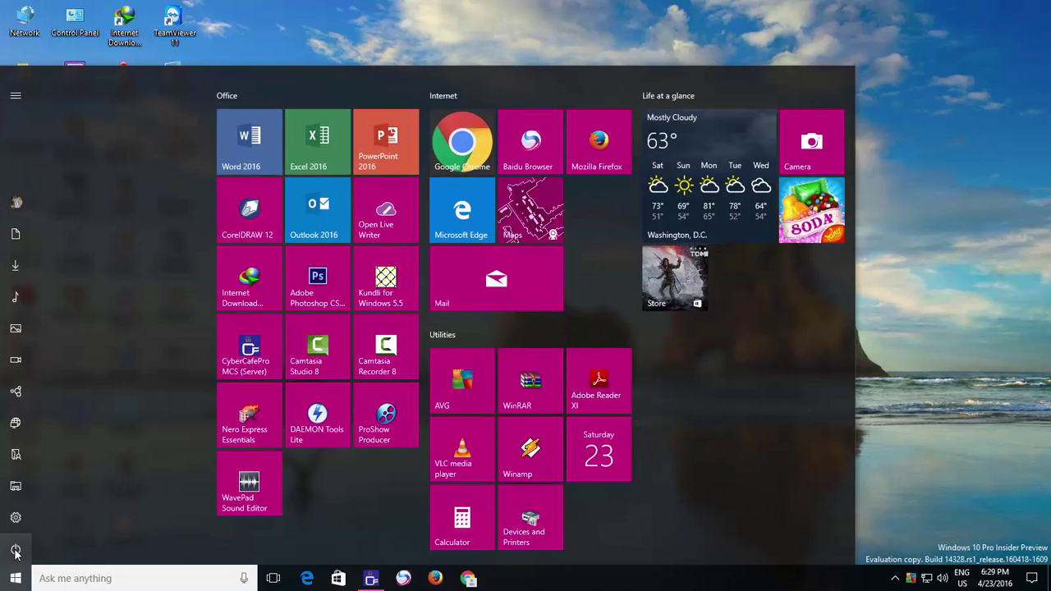
left_click(13, 203)
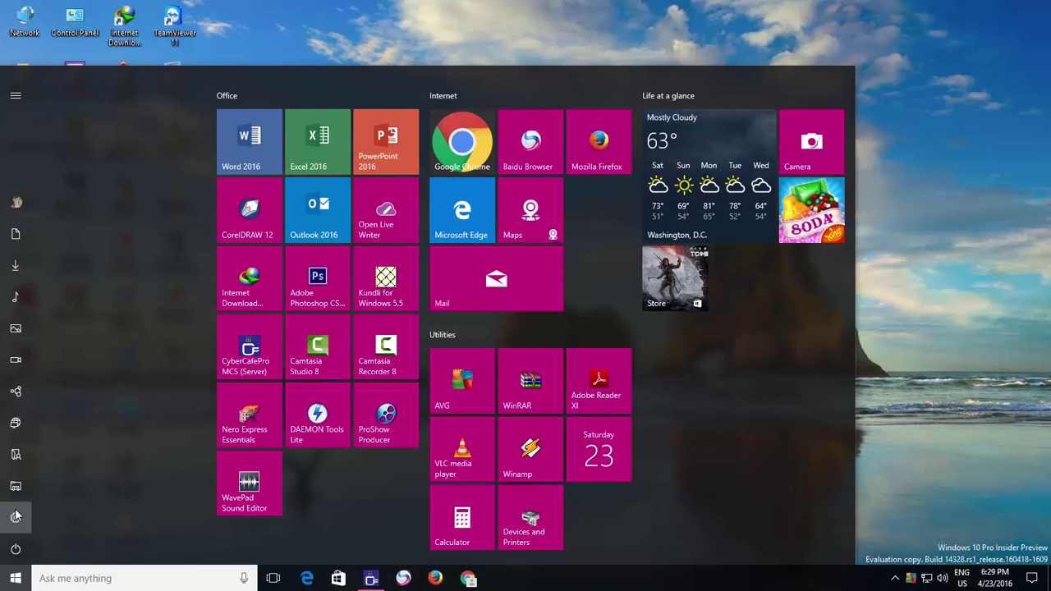
left_click(15, 509)
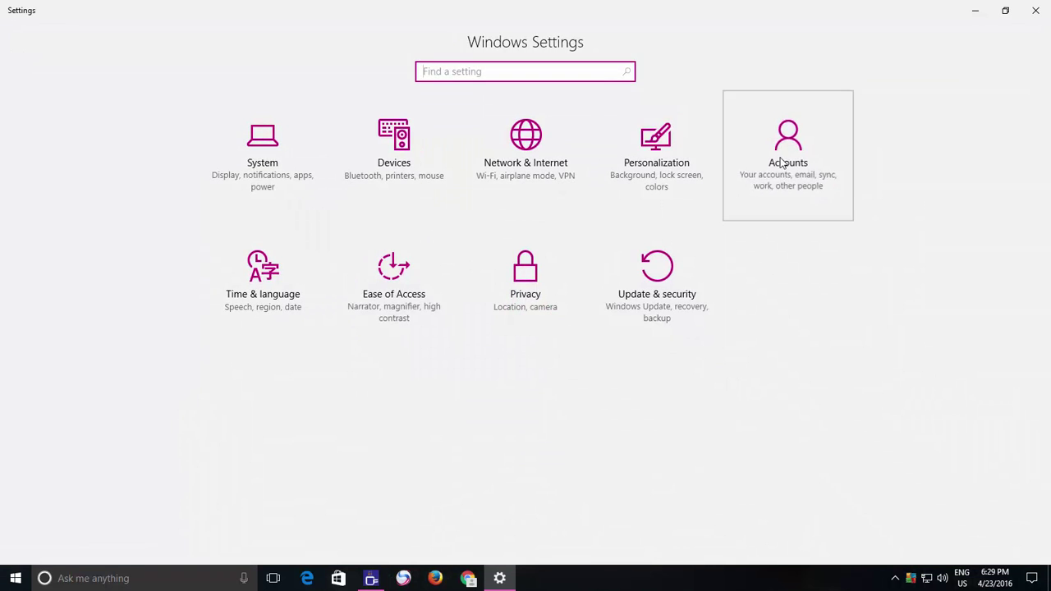
left_click(776, 169)
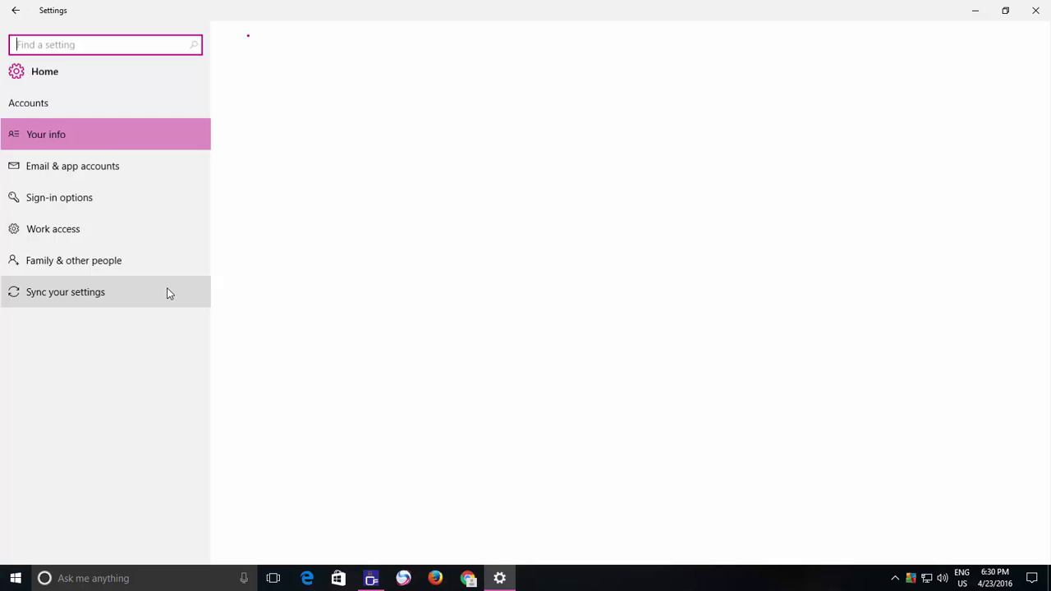
left_click(63, 205)
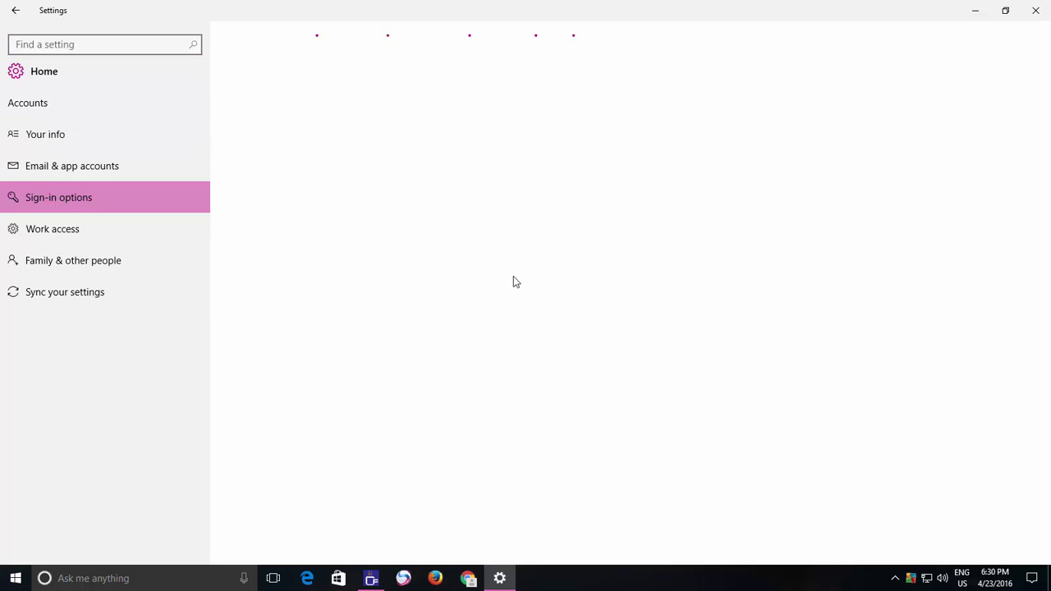
scroll(481, 312, "down", 3)
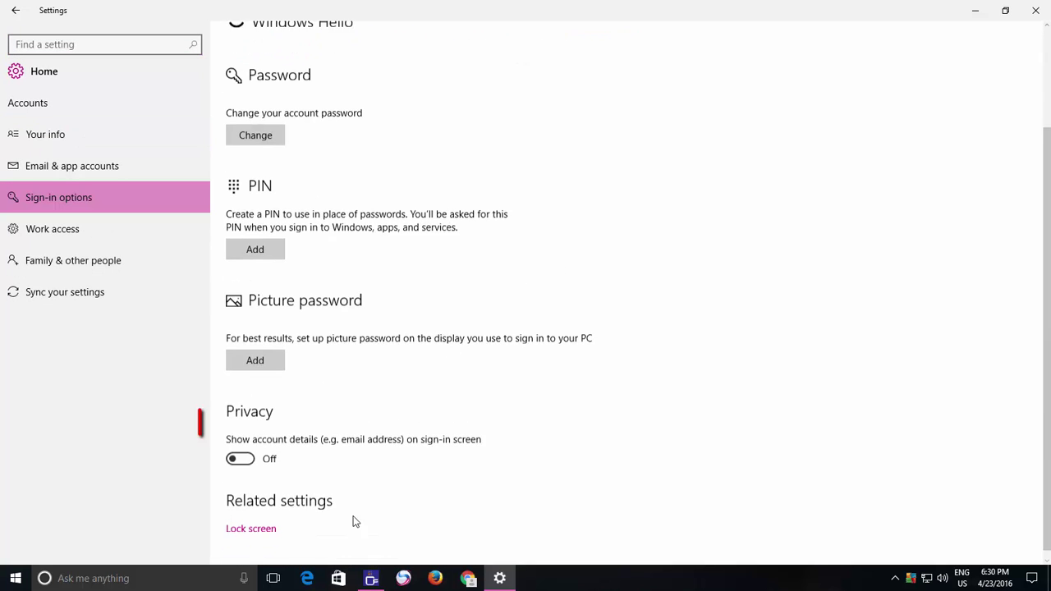
left_click(248, 455)
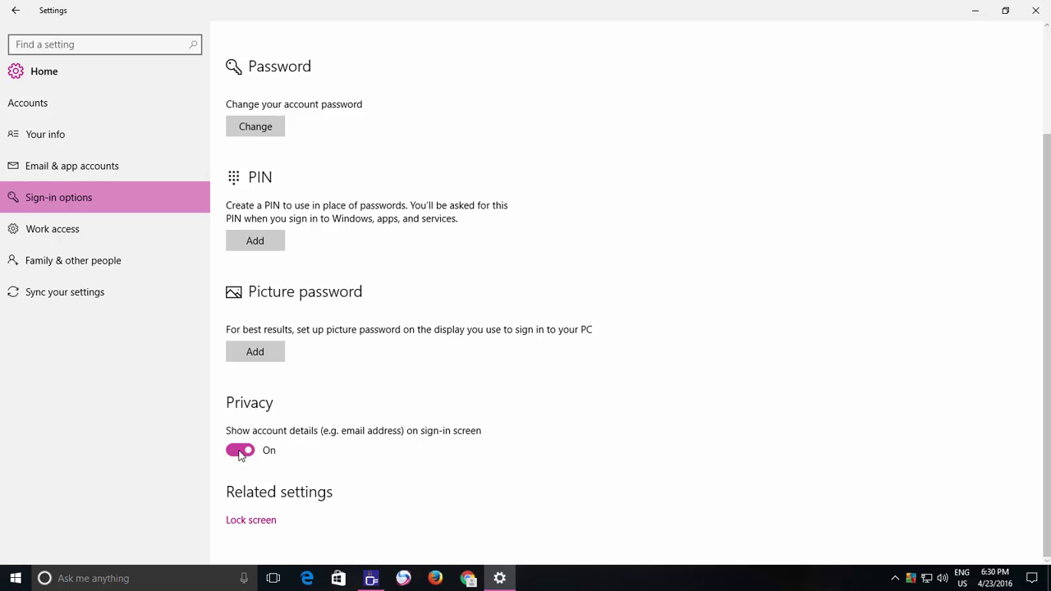
left_click(241, 452)
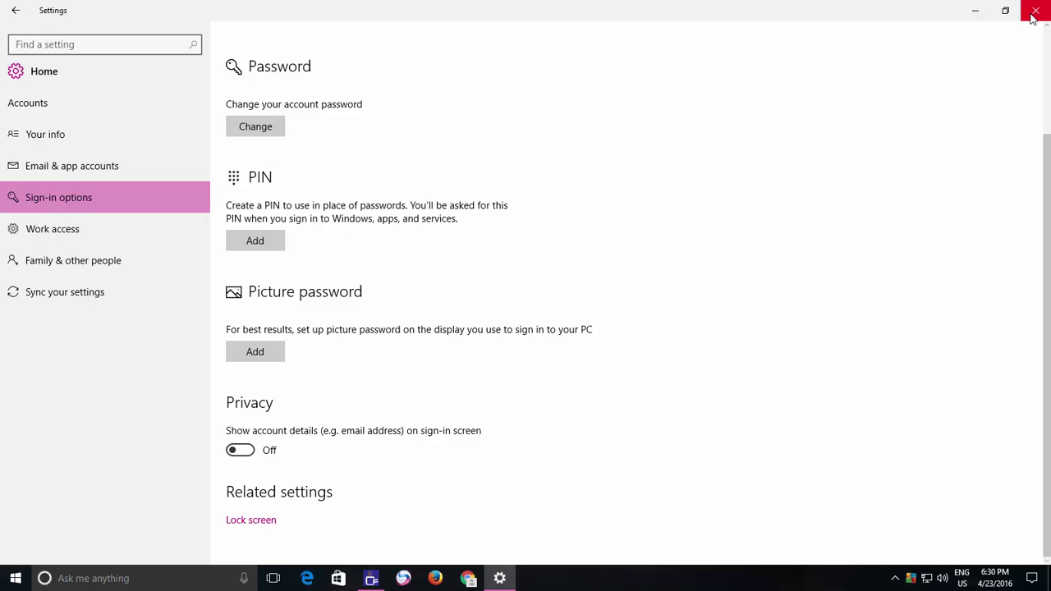
left_click(1034, 17)
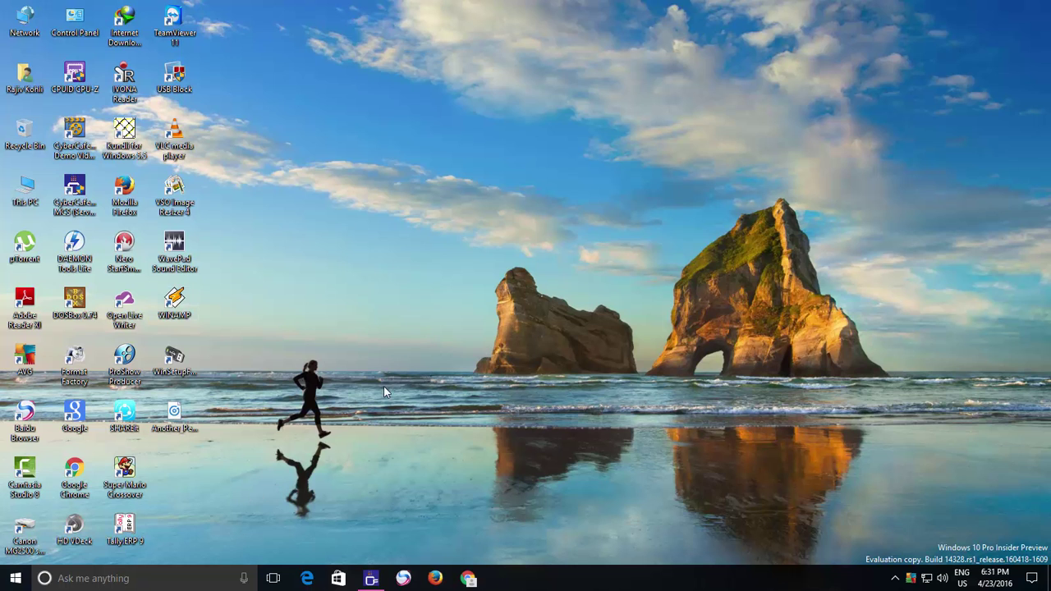
Play Another Perspective in Groove Music, minimize it, and pause, resume, pause from the lock screen
double_click(187, 415)
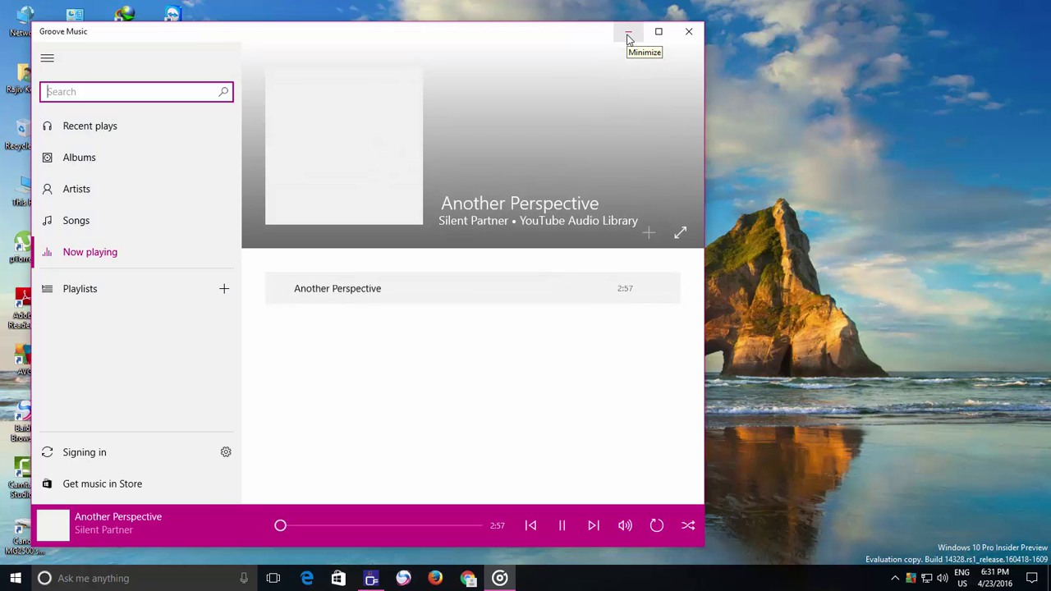
left_click(629, 33)
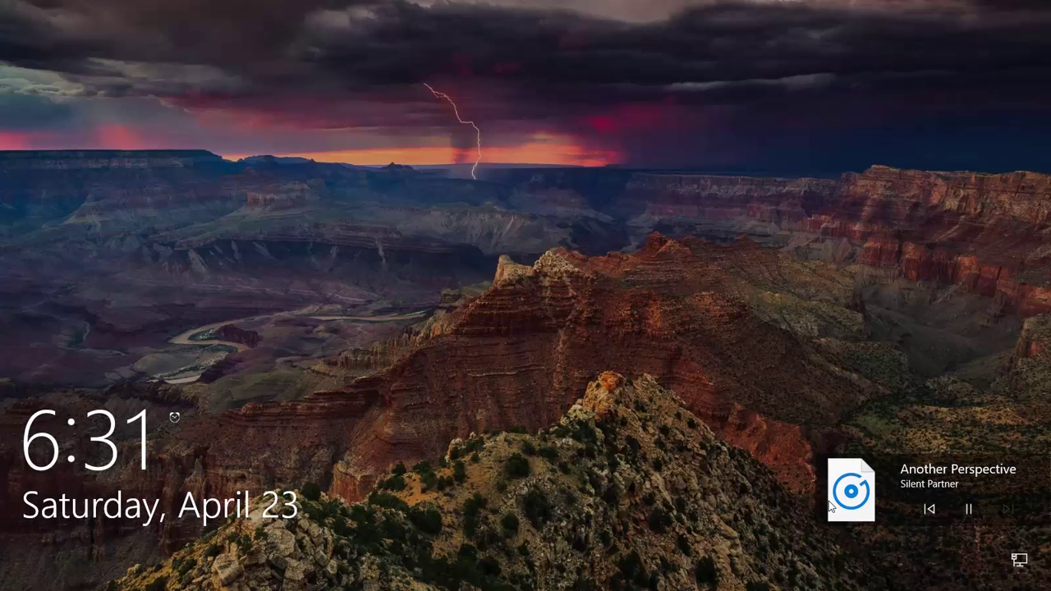
left_click(972, 506)
left_click(971, 510)
left_click(969, 510)
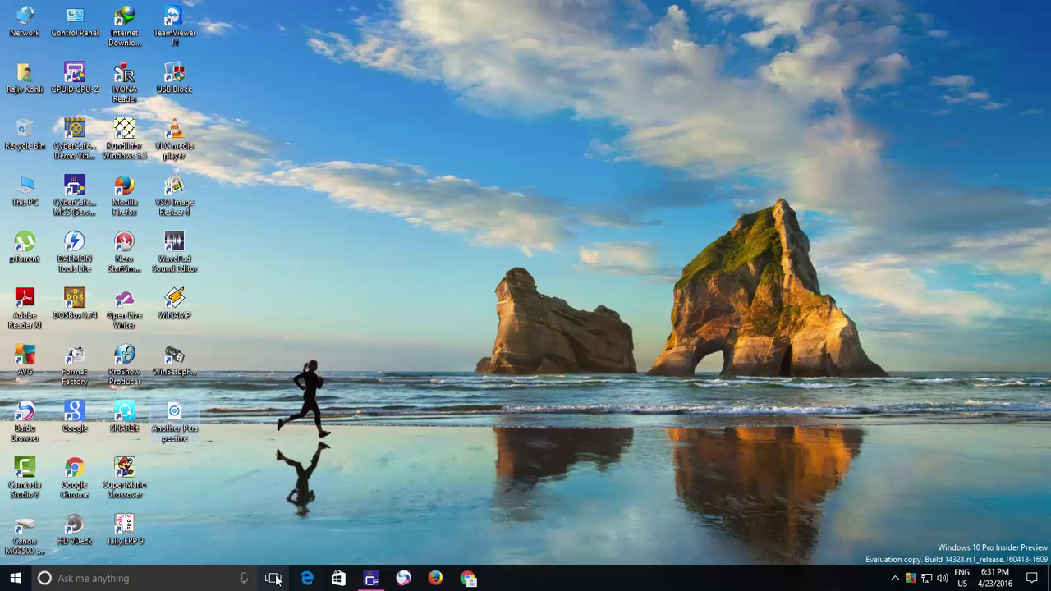
Pin File Explorer to the taskbar from the Start menu's left rail
left_click(6, 580)
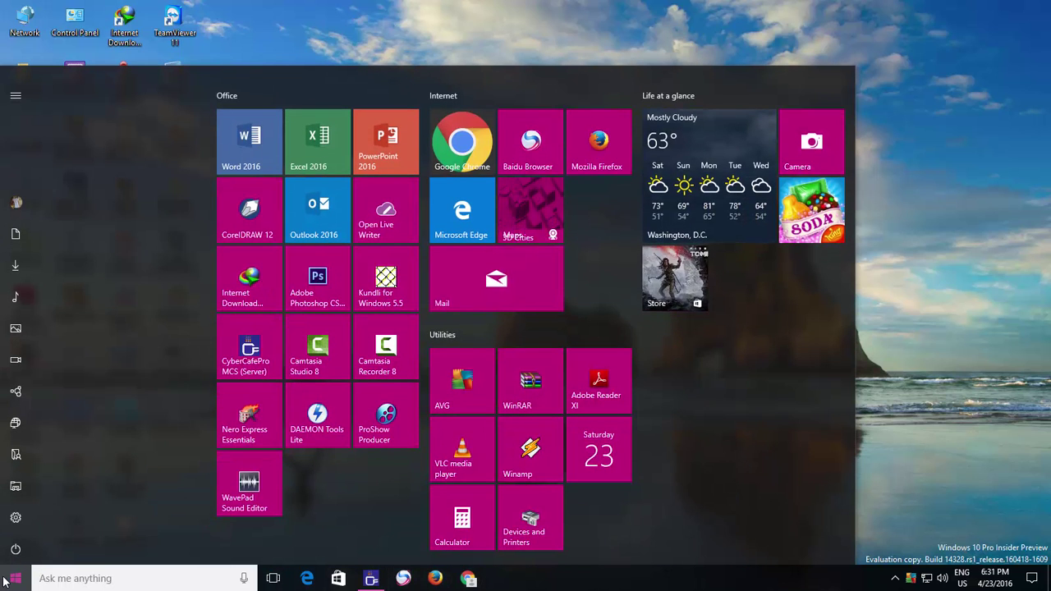
right_click(13, 490)
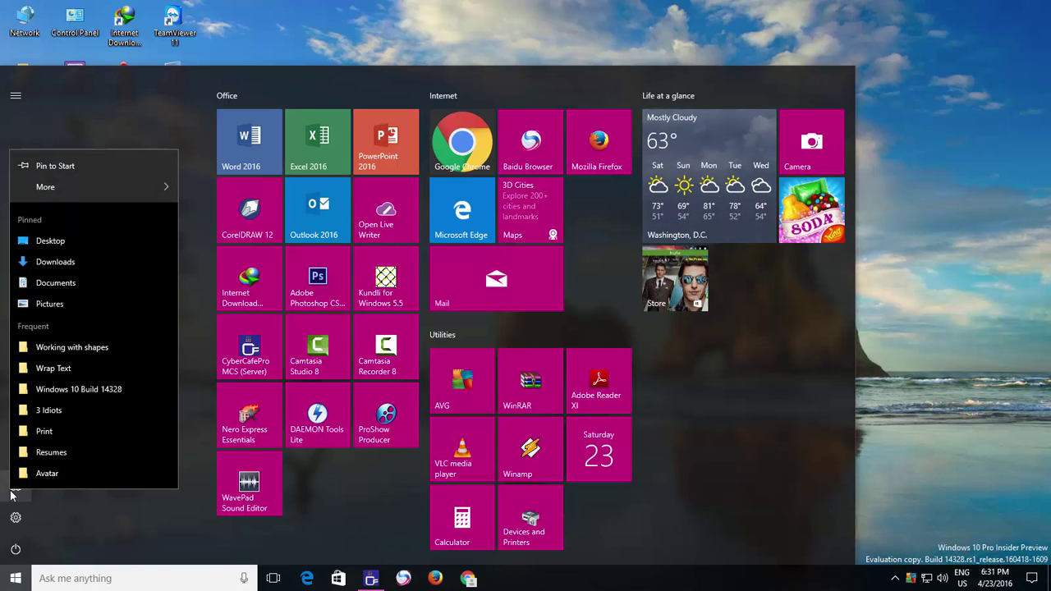
mouse_move(91, 187)
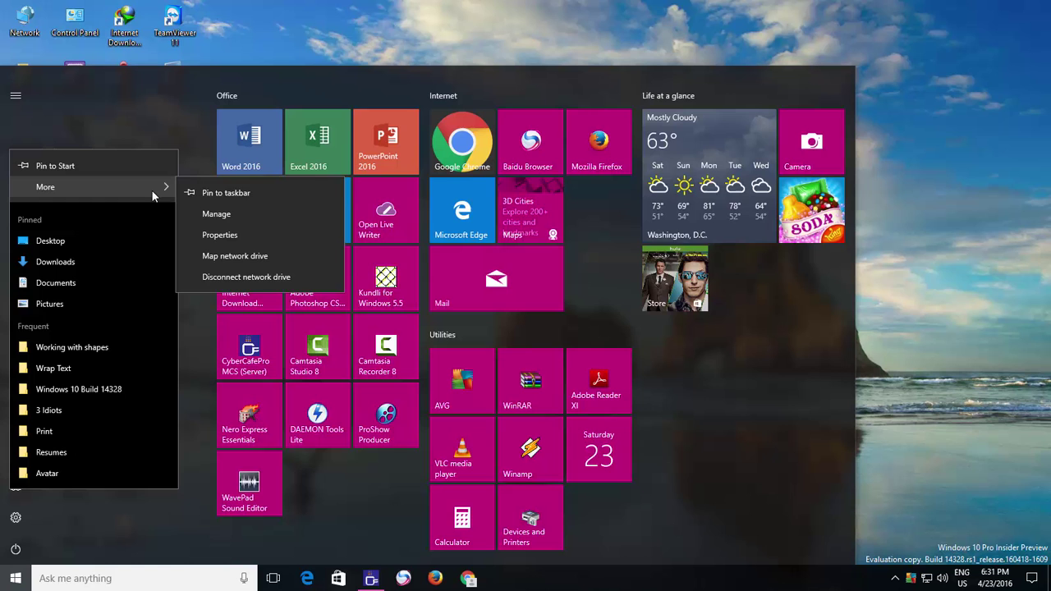
left_click(223, 193)
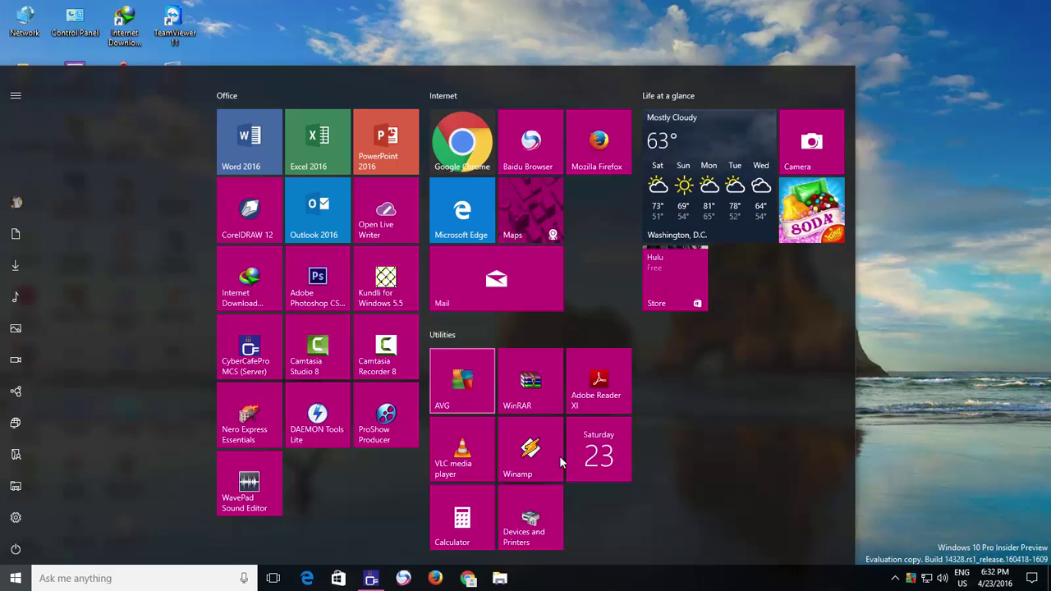